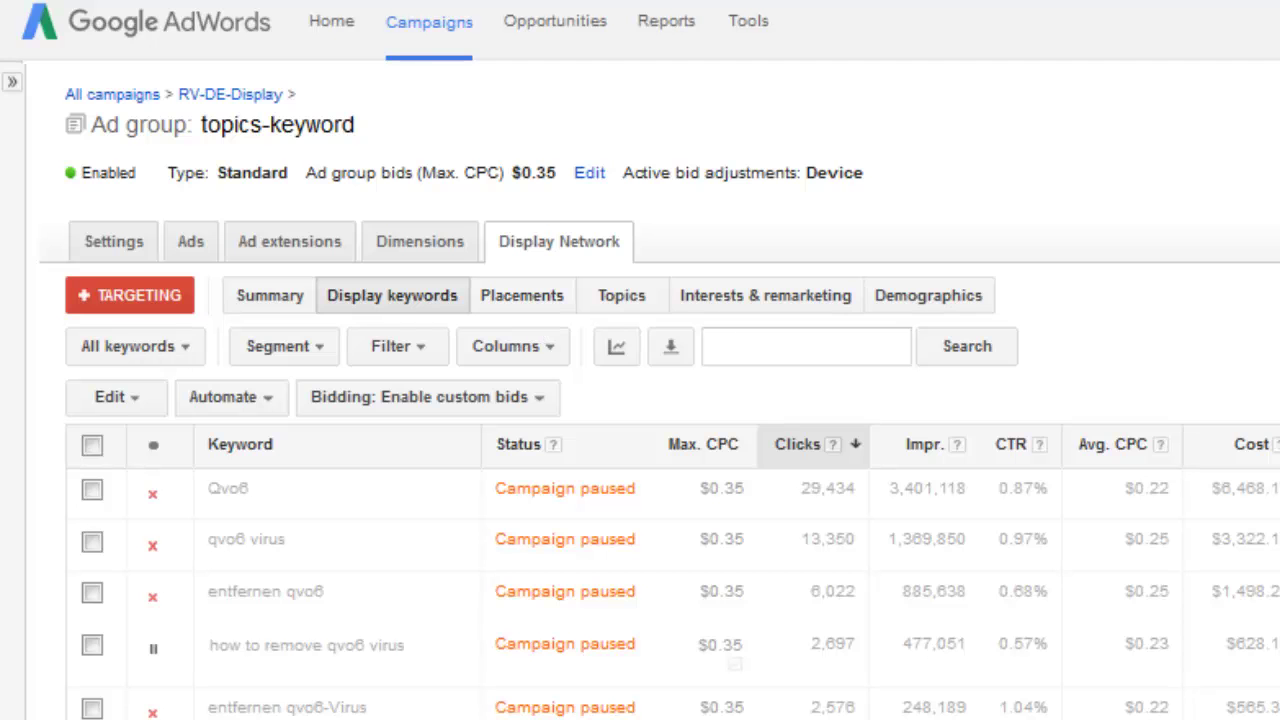
Scroll to Campaign keyword exclusions and start adding another keyword exclusion.
scroll(640, 400, "down", 15)
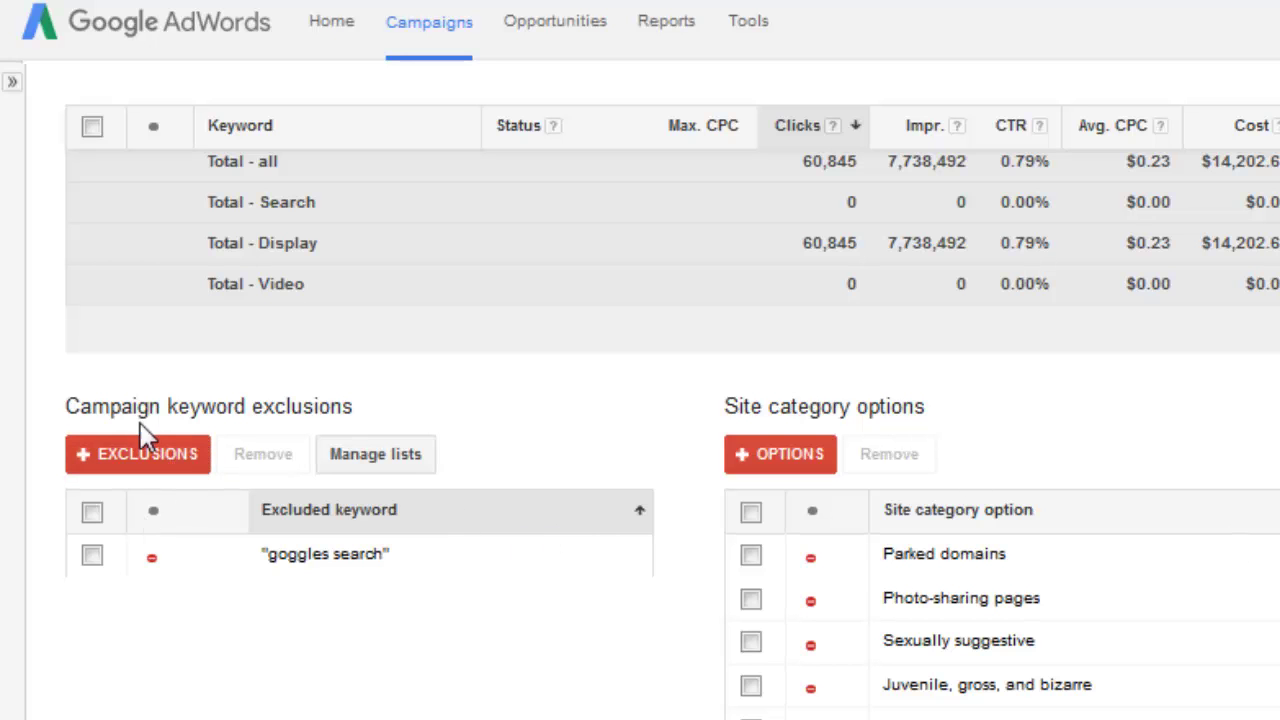
left_click(165, 468)
Open the targeting options and browse the 23 display keywords in their editor, then close it.
left_click(751, 460)
scroll(385, 222, "up", 10)
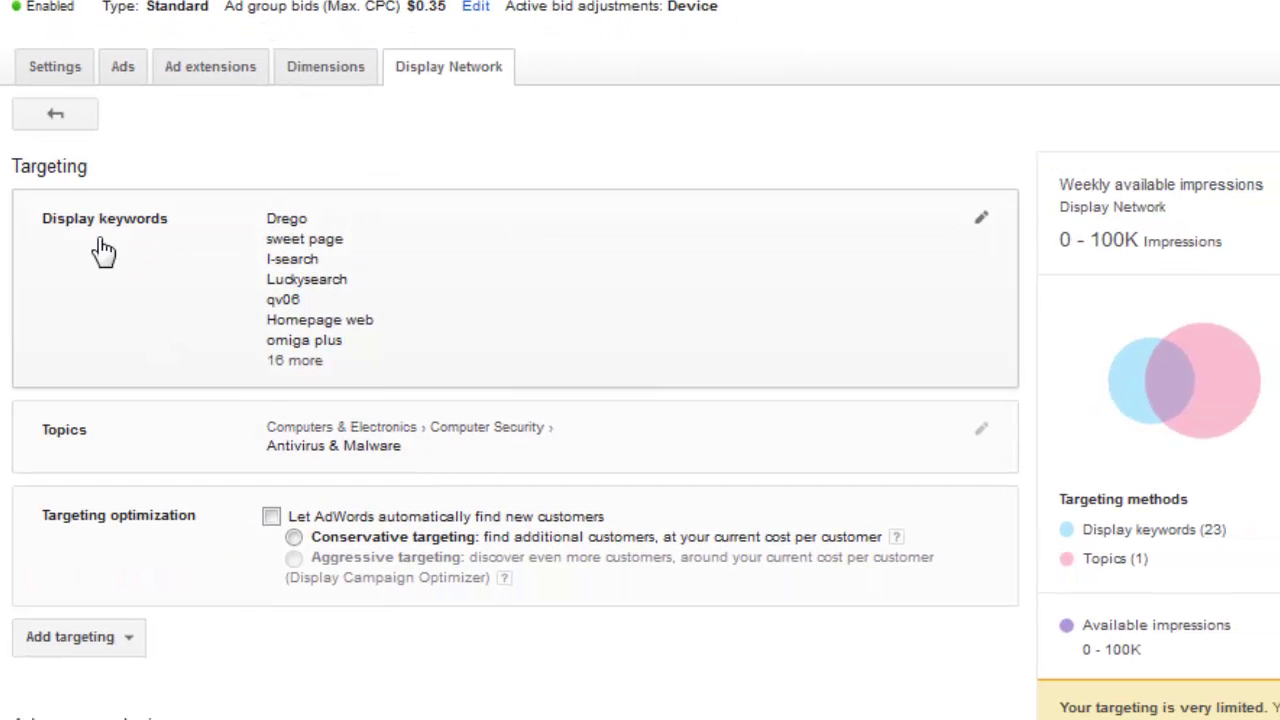
left_click(970, 239)
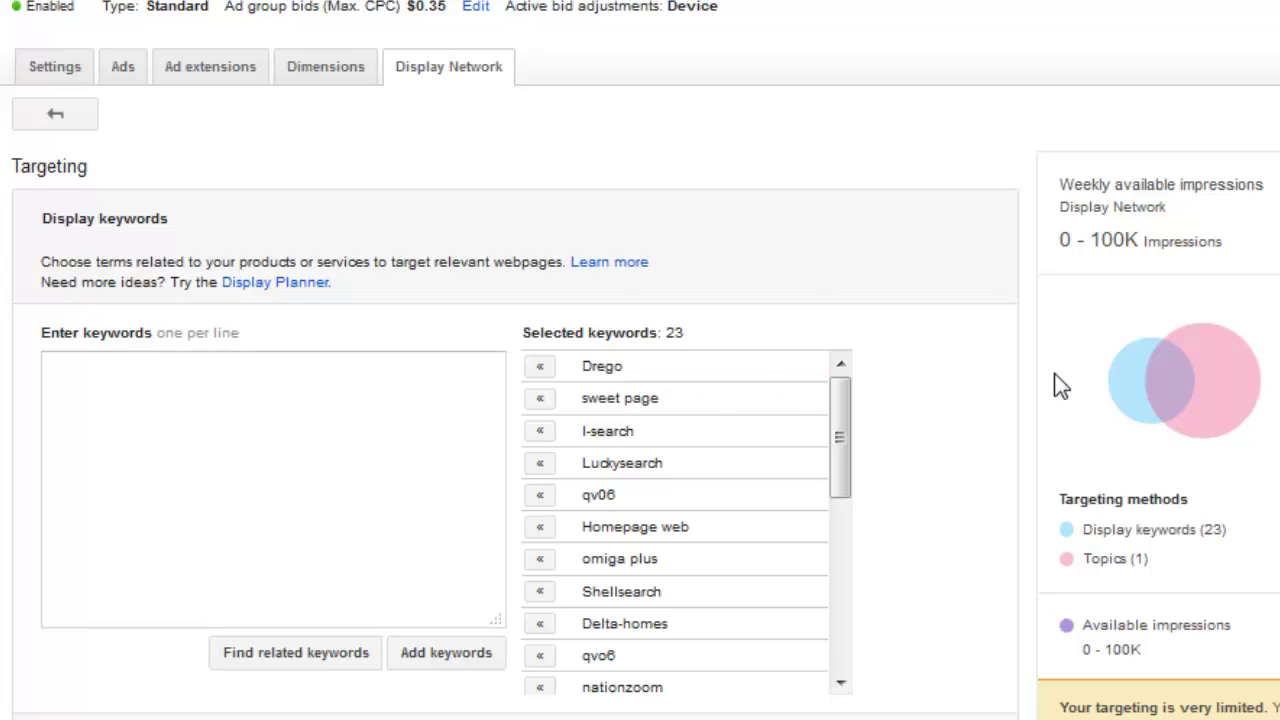
scroll(1054, 375, "down", 3)
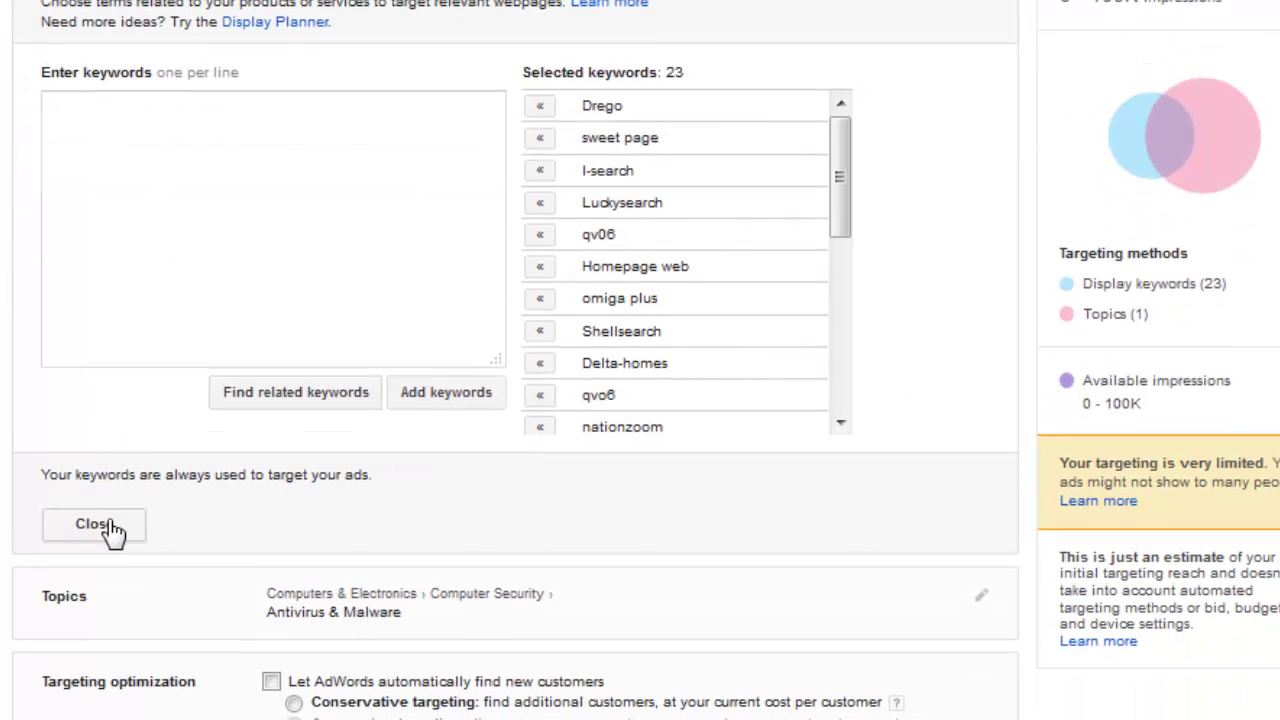
left_click(111, 527)
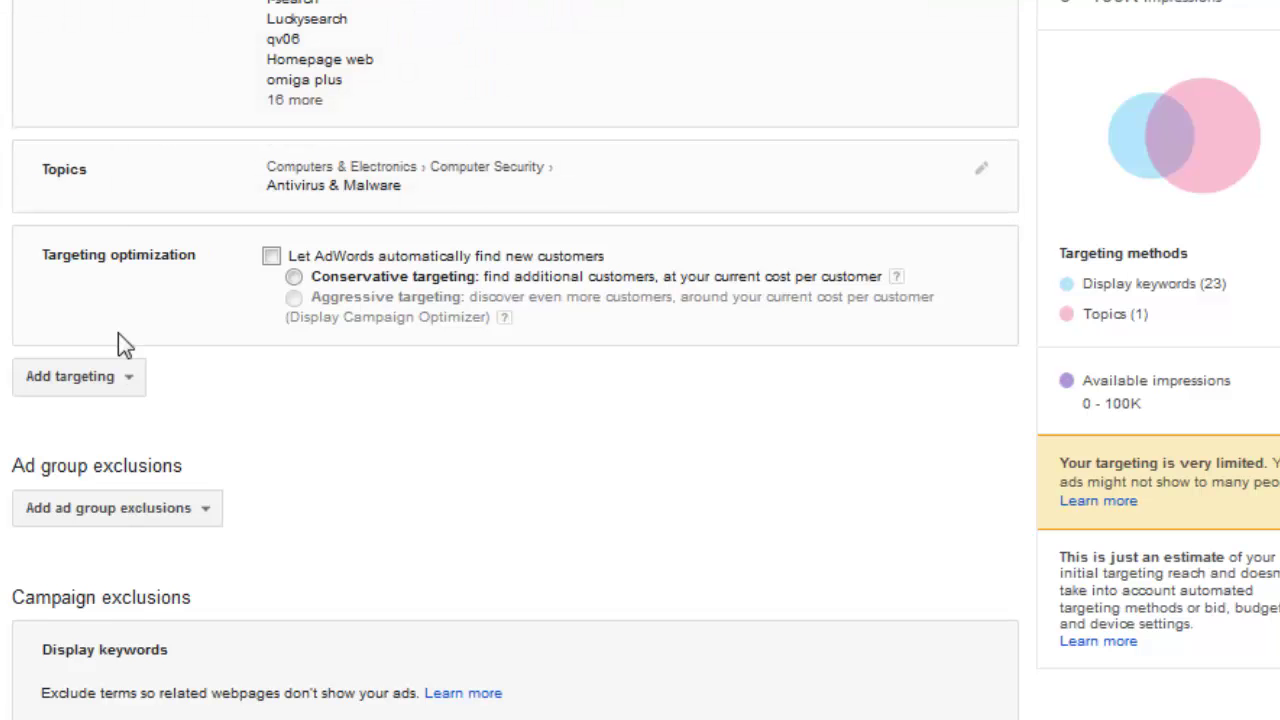
left_click(108, 375)
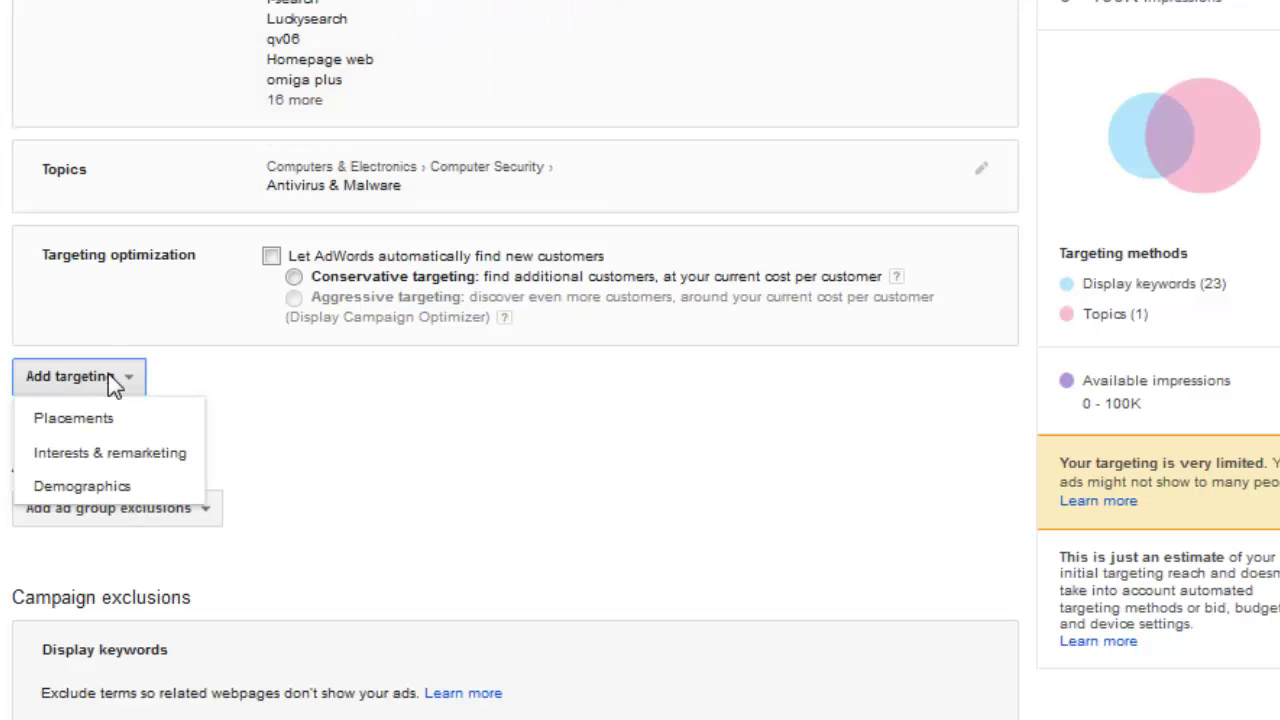
left_click(488, 457)
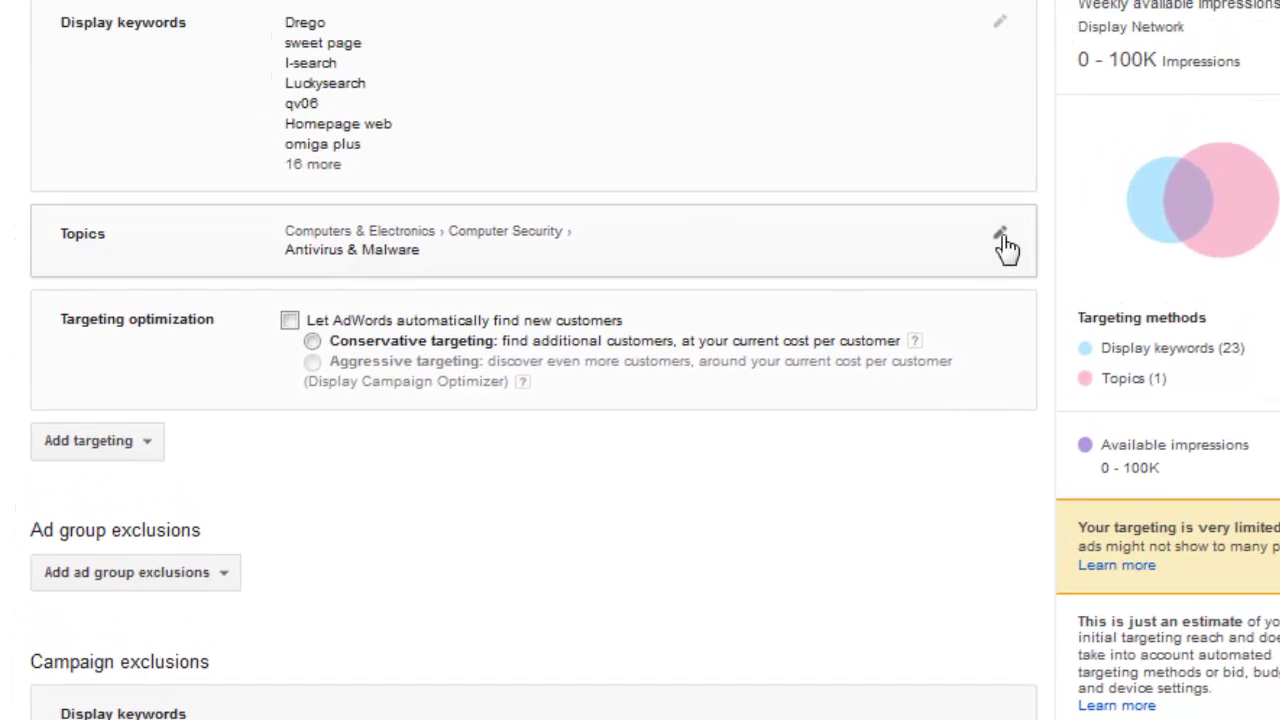
Open the Topics editor and review the Antivirus & Malware topic and the 'goggles search' exclusion.
left_click(546, 287)
scroll(708, 462, "down", 2)
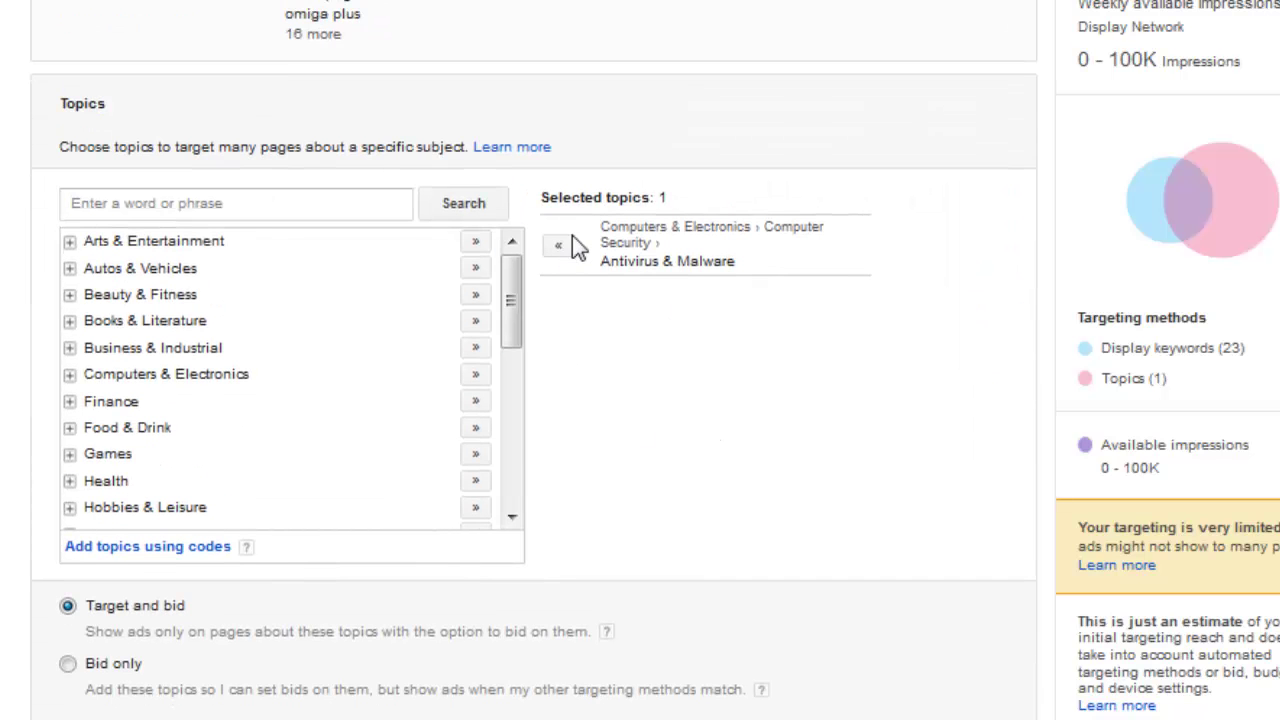
scroll(246, 569, "down", 2)
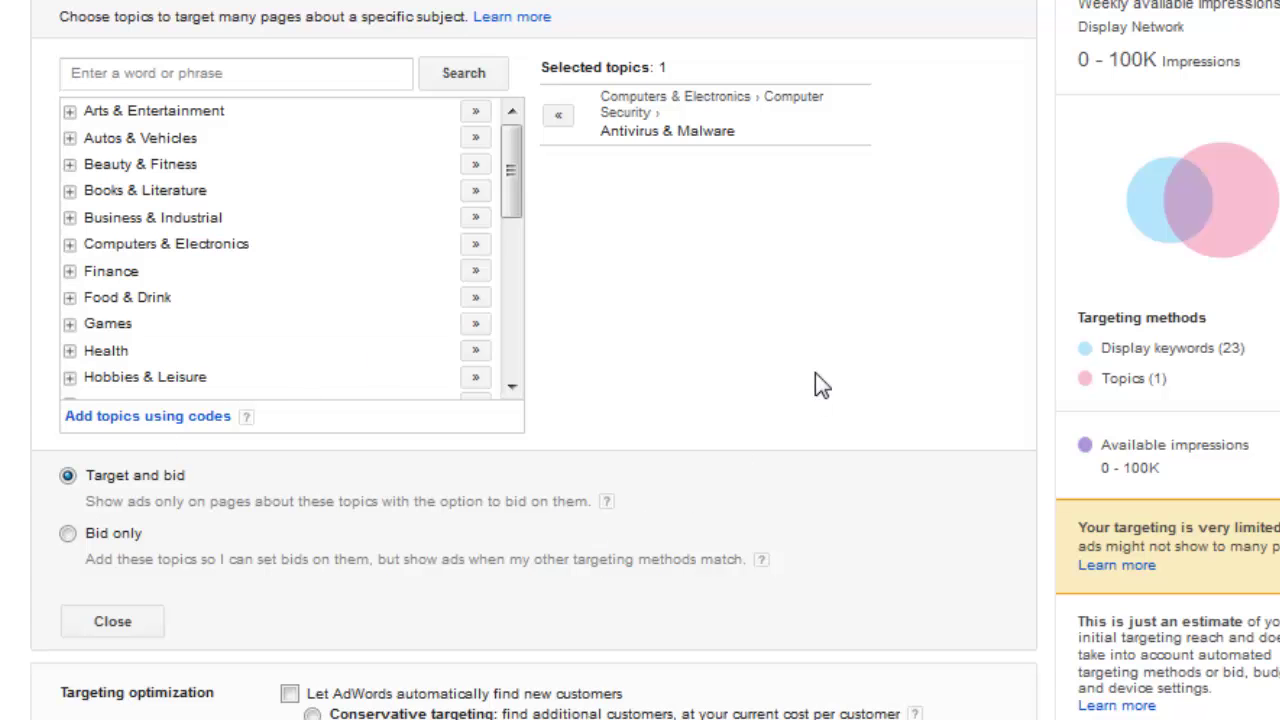
scroll(815, 385, "up", 3)
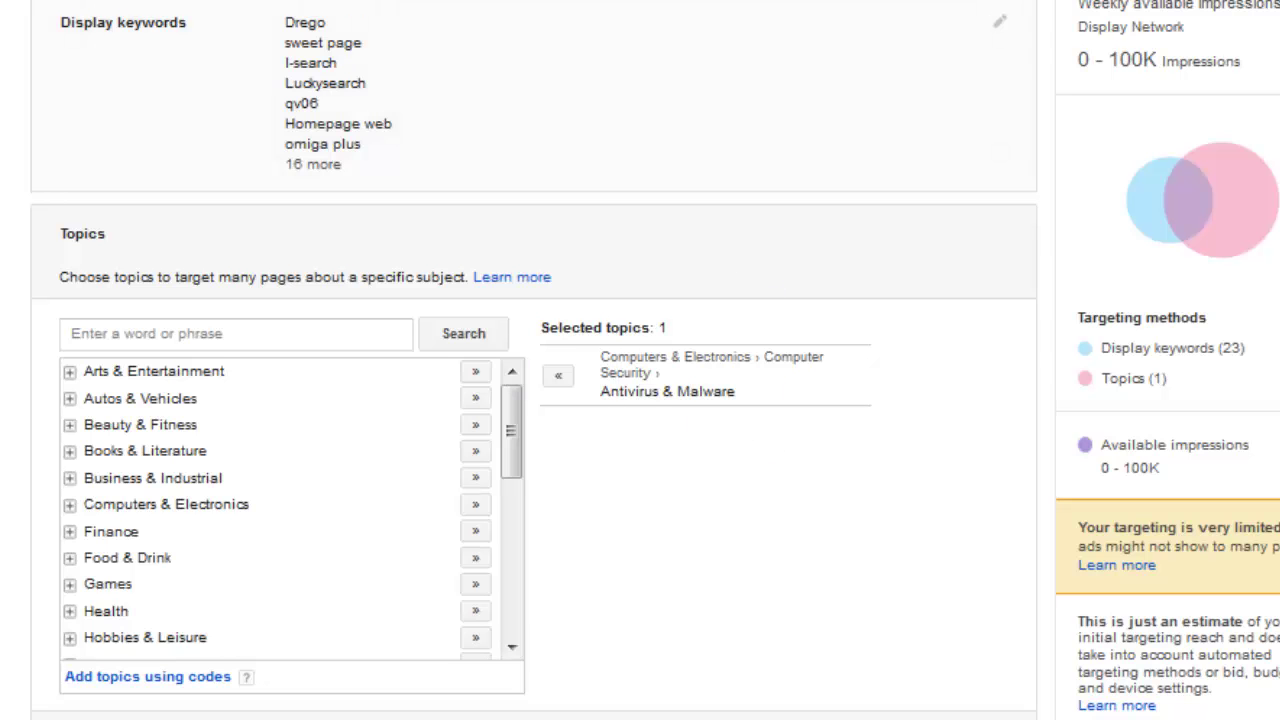
scroll(712, 470, "down", 1)
scroll(716, 470, "down", 1)
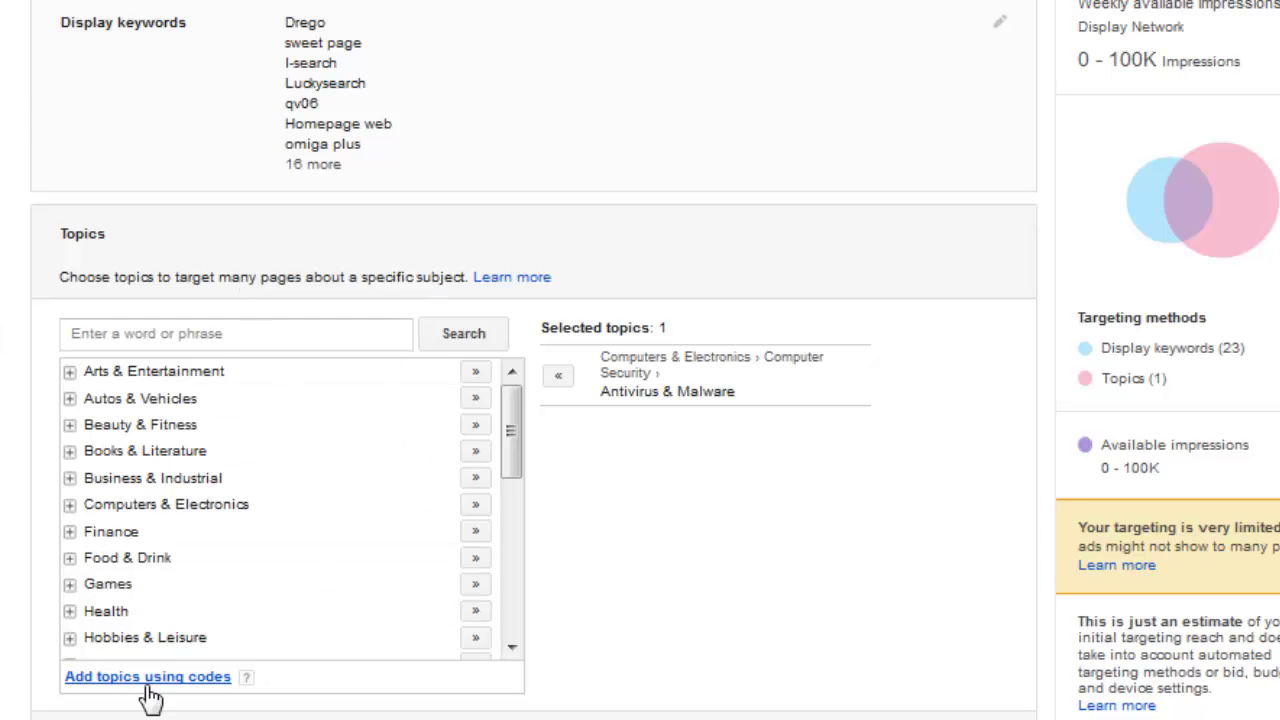
scroll(140, 695, "down", 3)
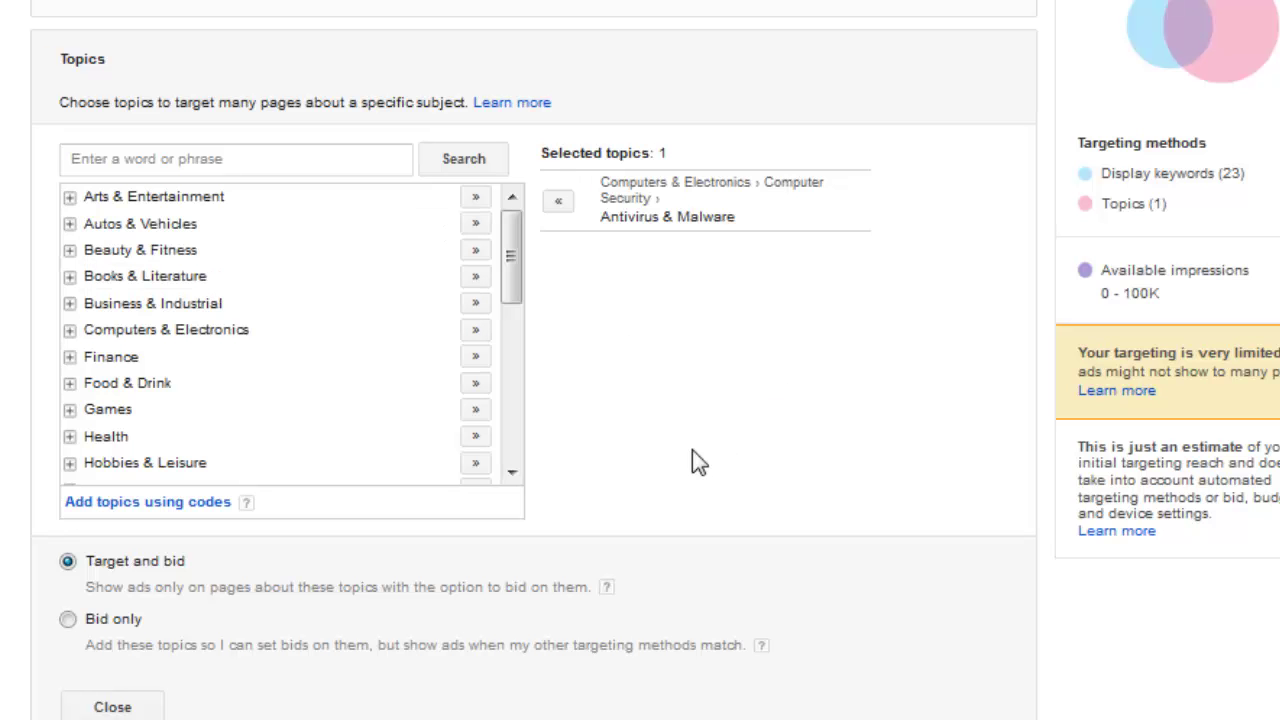
scroll(802, 273, "down", 5)
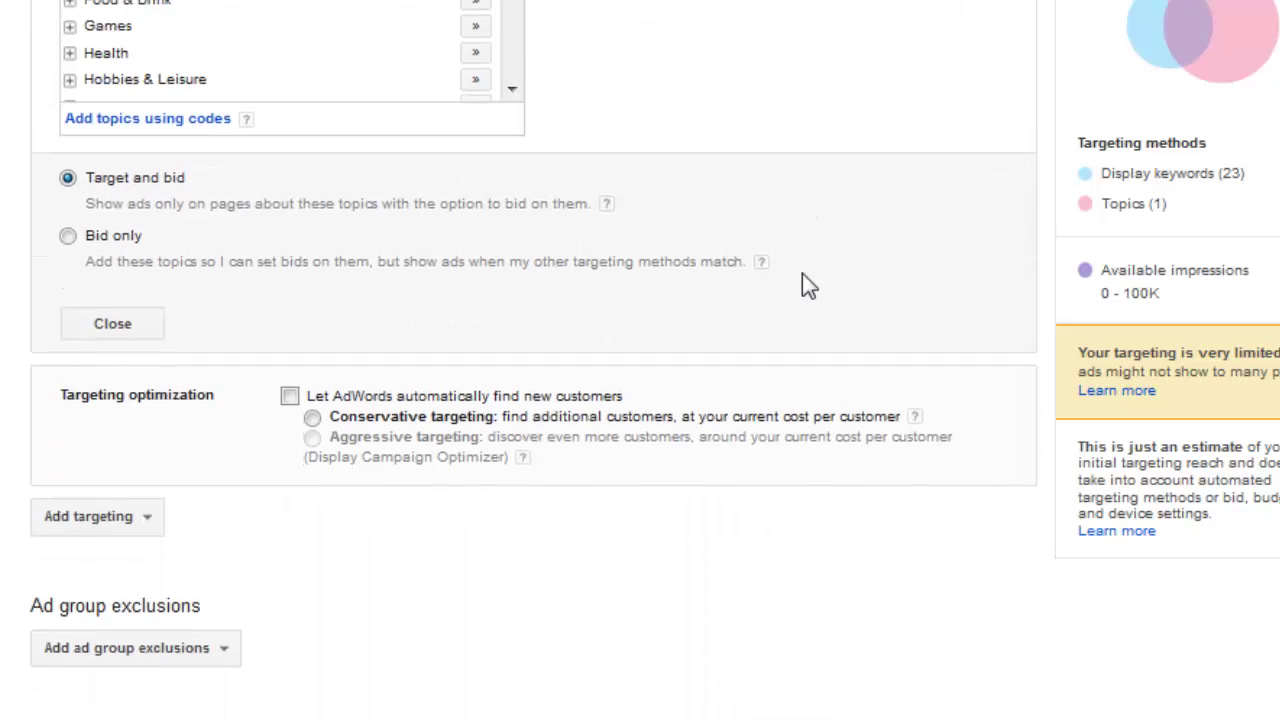
scroll(812, 283, "down", 1)
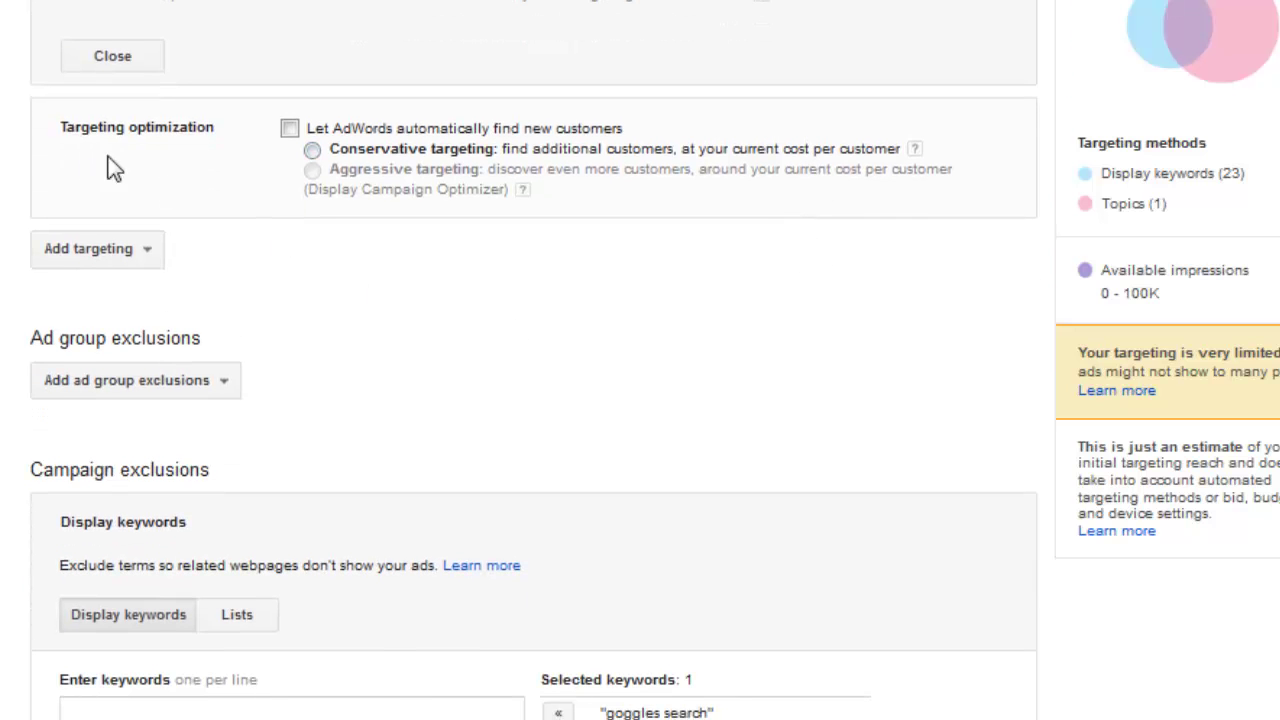
Turn on automatic targeting optimization with Conservative targeting and read its help note.
left_click(289, 130)
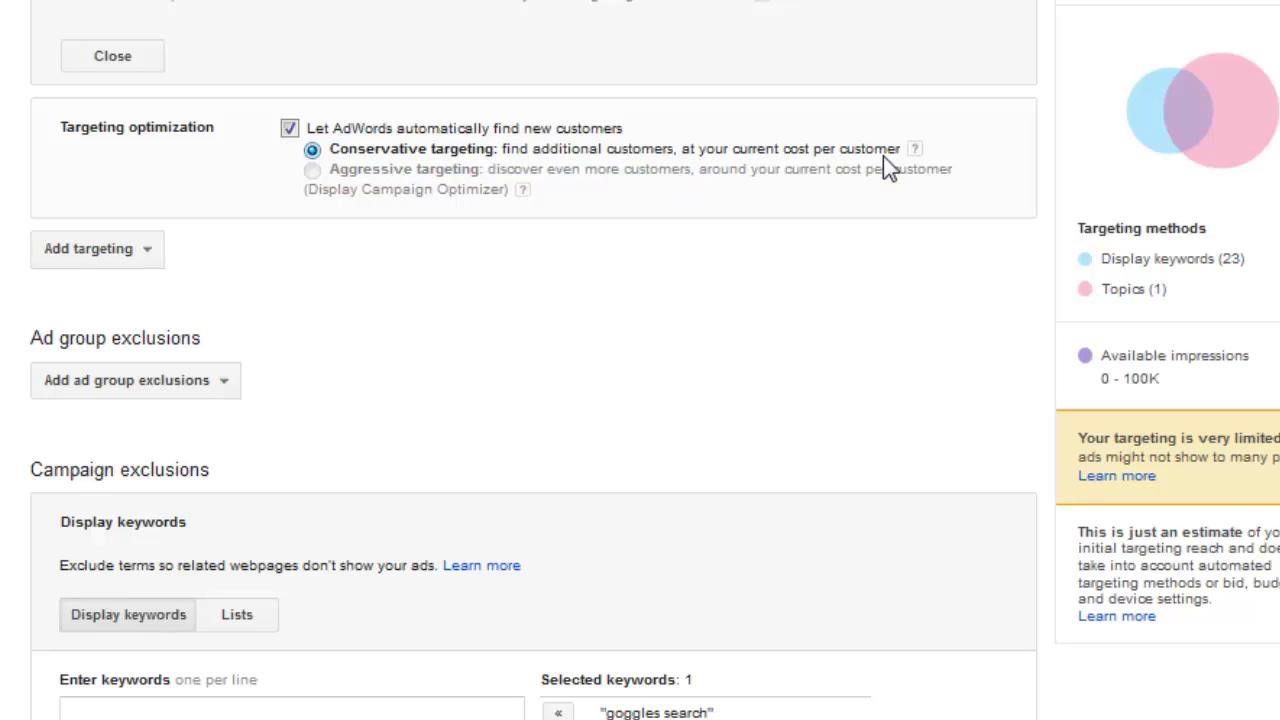
left_click(921, 160)
scroll(775, 281, "up", 5)
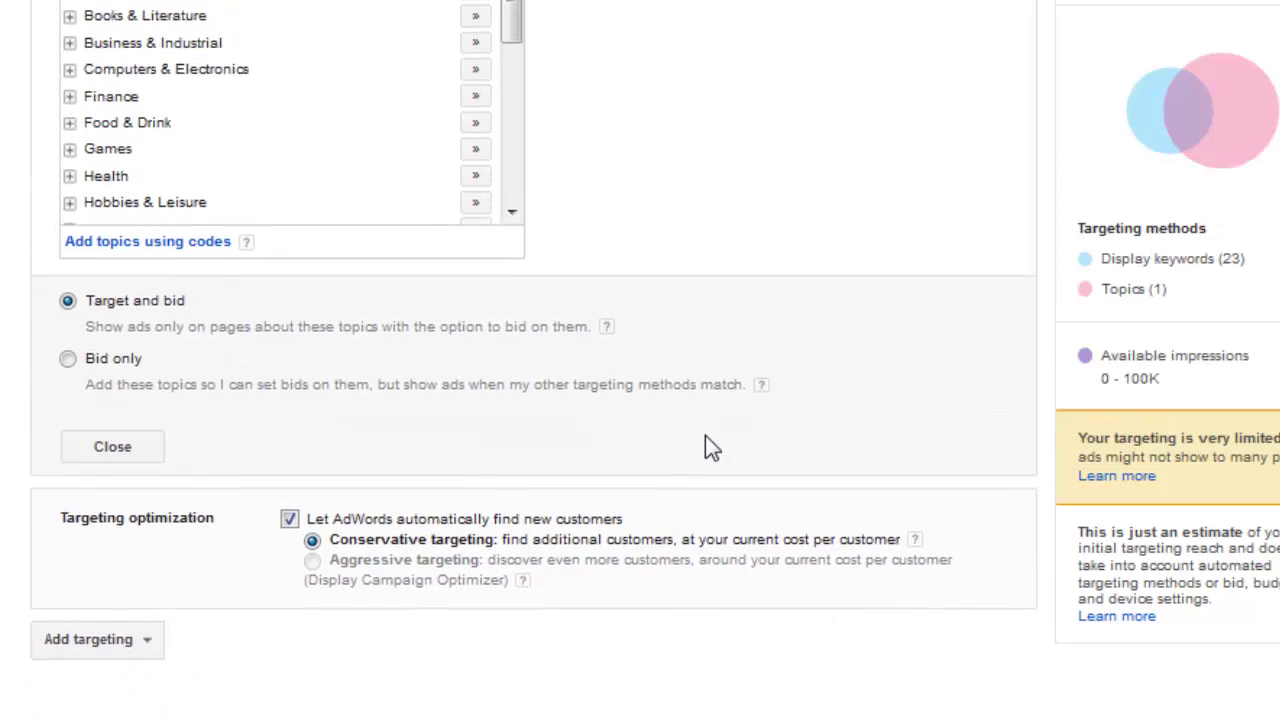
scroll(705, 437, "up", 5)
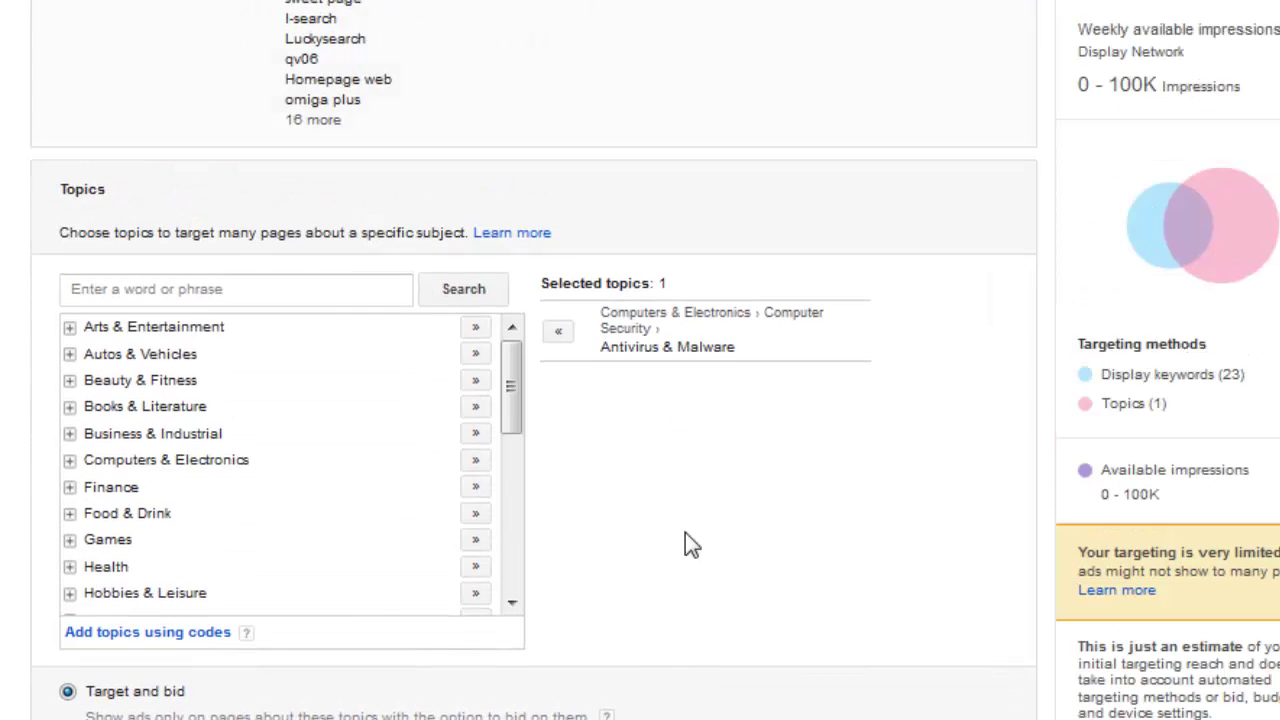
scroll(690, 545, "down", 3)
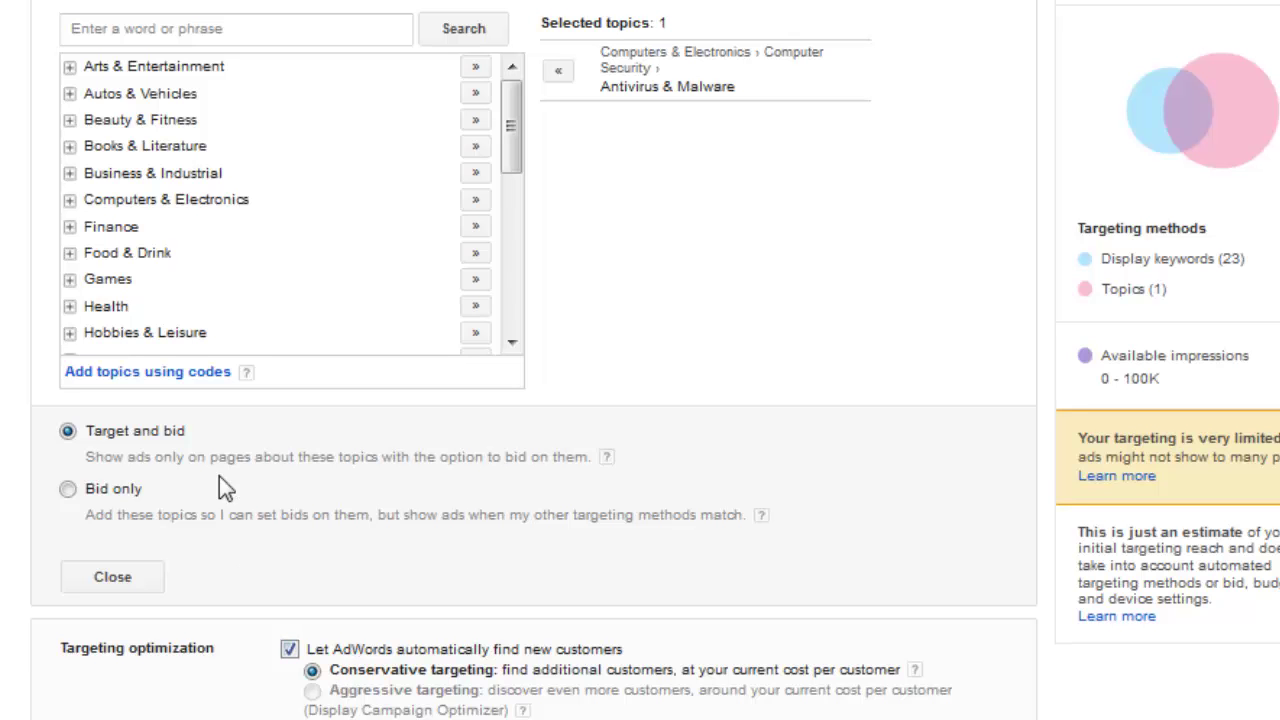
scroll(343, 571, "down", 3)
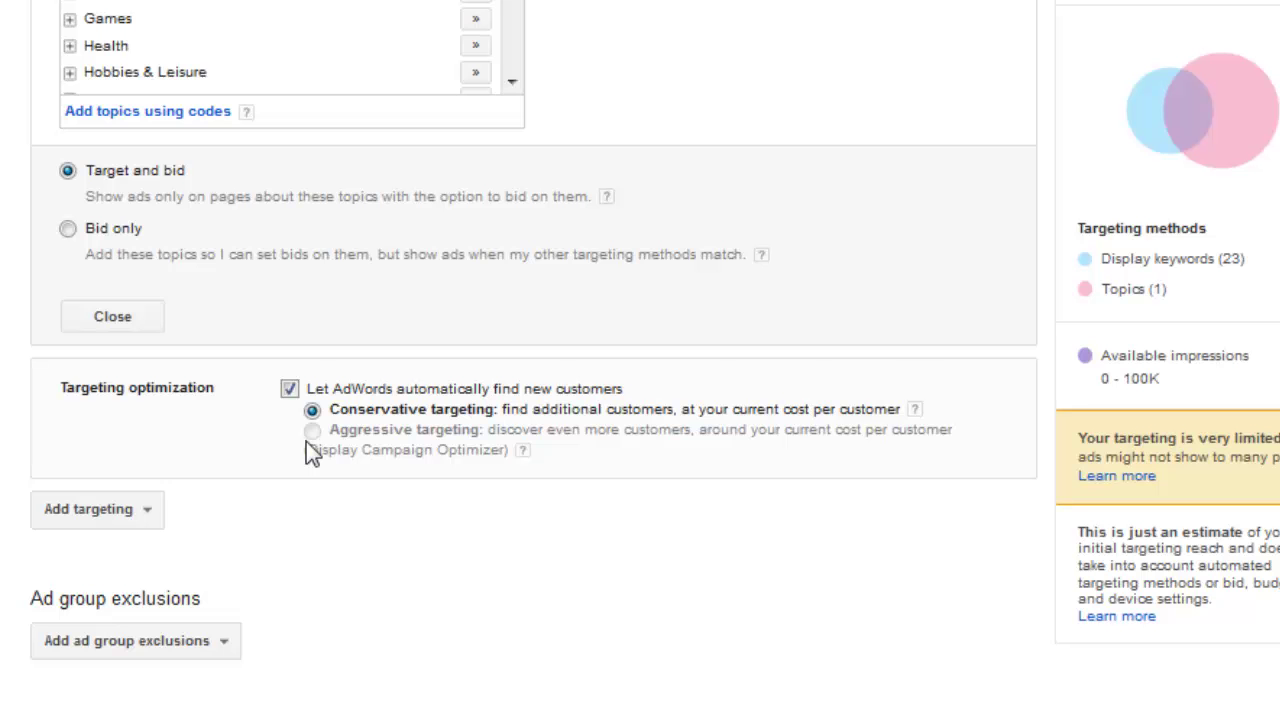
scroll(250, 455, "down", 2)
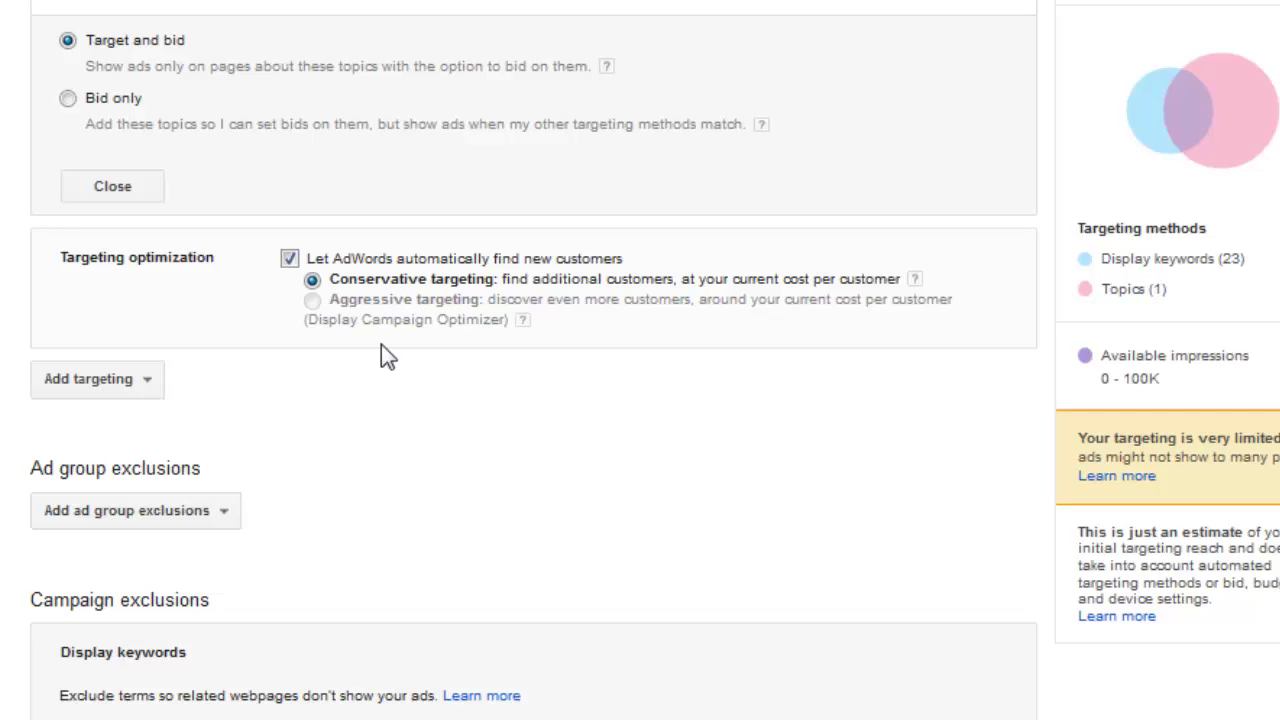
scroll(420, 387, "up", 5)
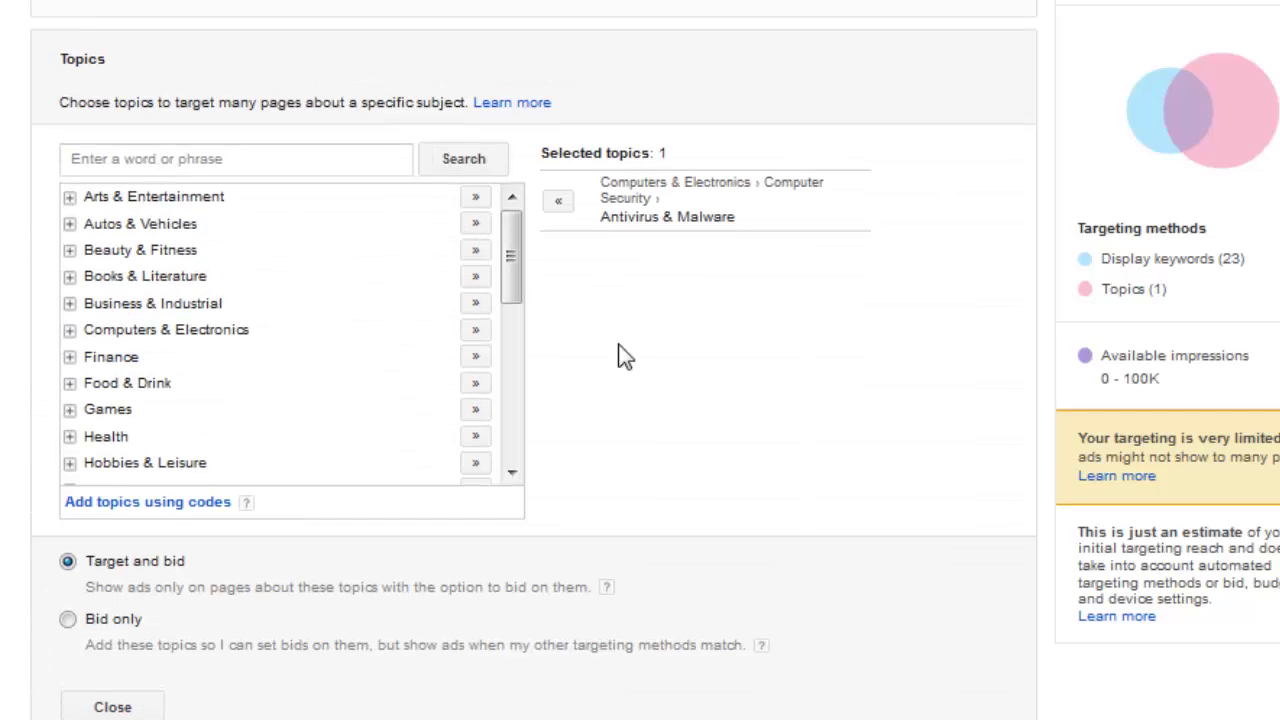
scroll(620, 355, "down", 2)
scroll(620, 355, "down", 2)
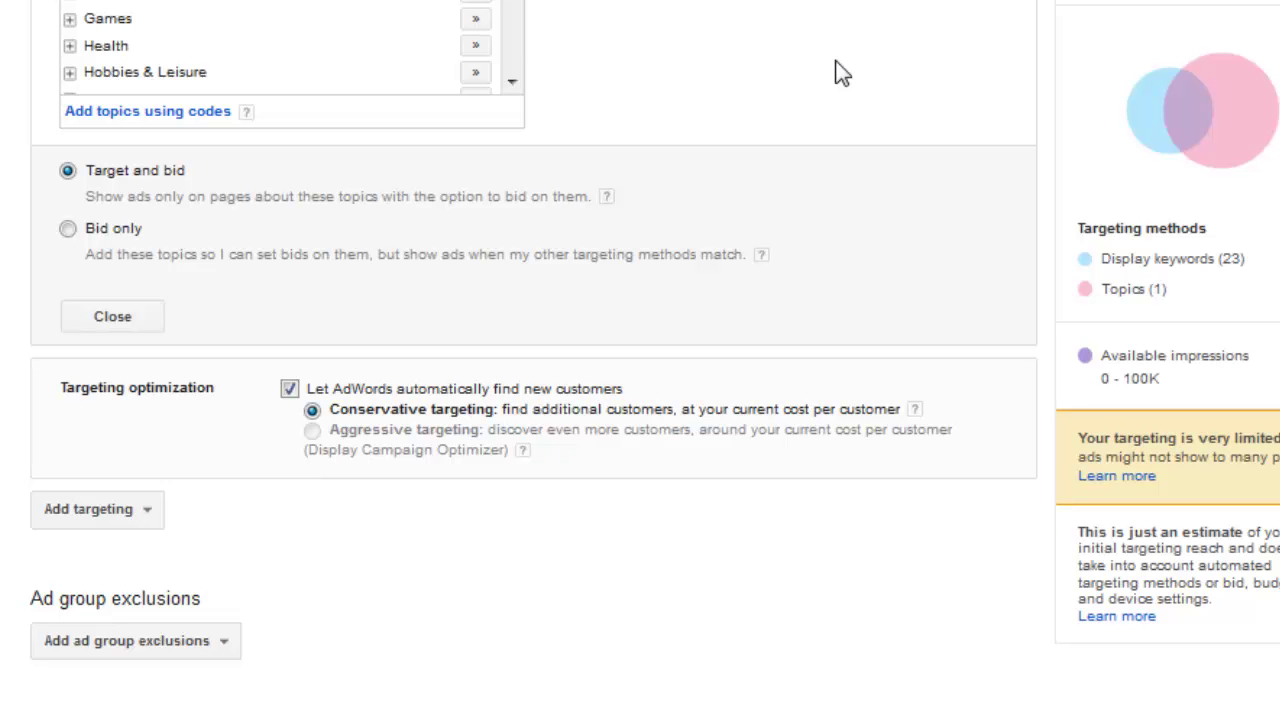
scroll(840, 72, "up", 4)
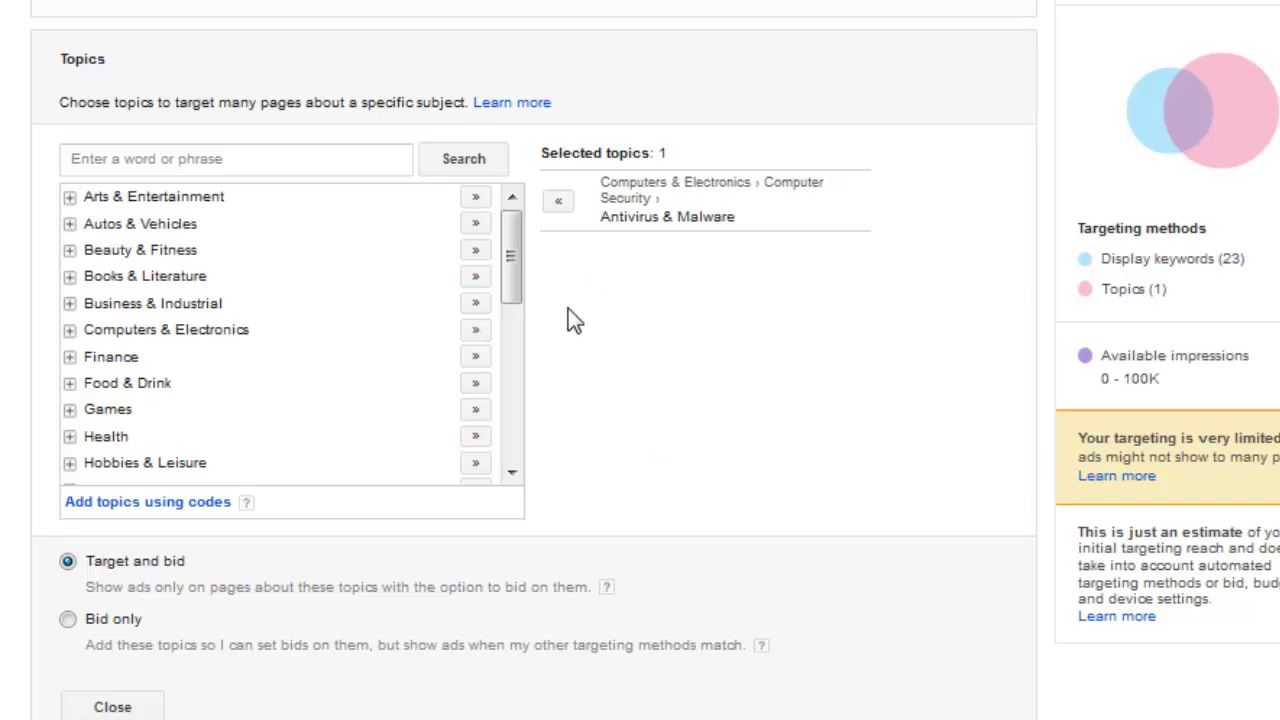
left_click_drag(597, 192, 786, 229)
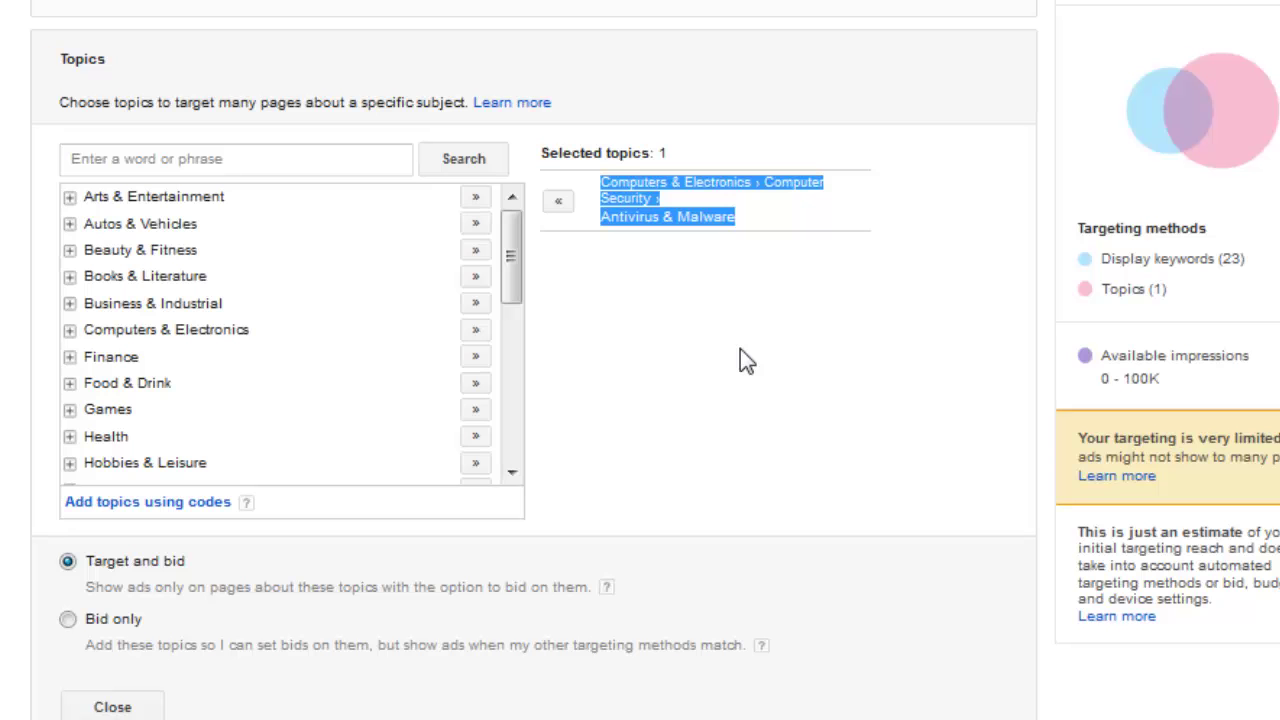
left_click(740, 352)
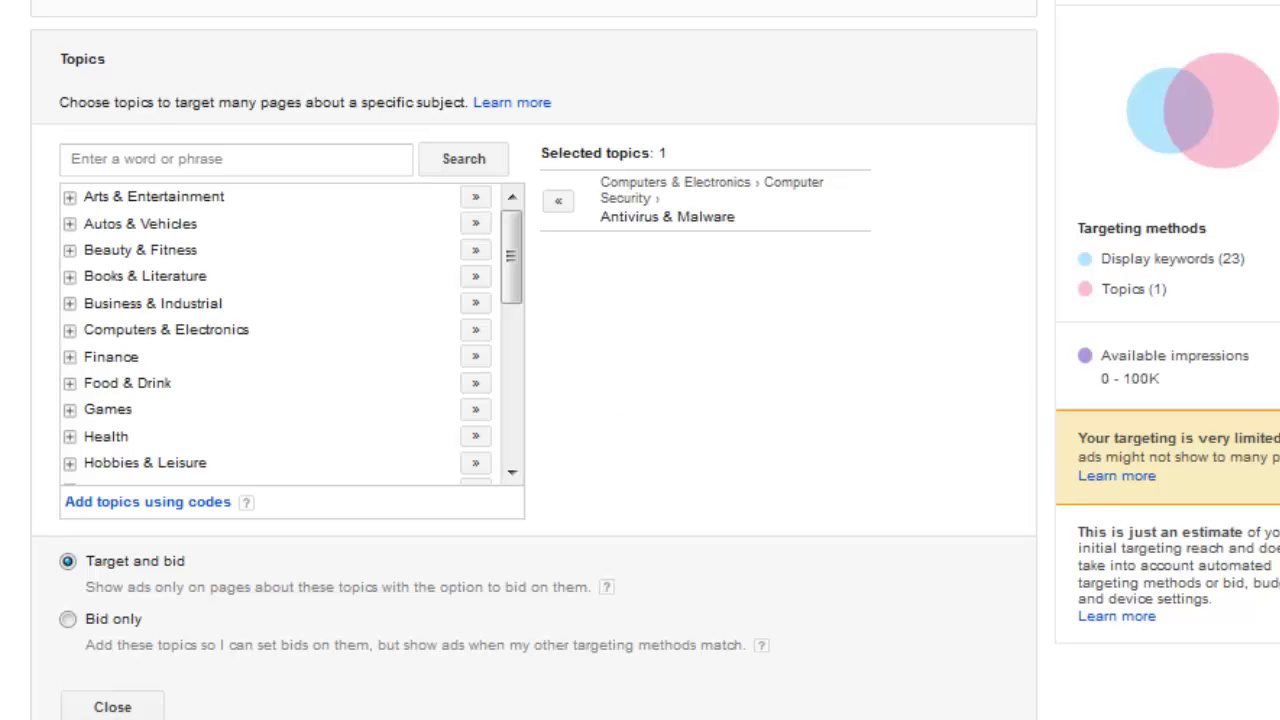
scroll(534, 380, "down", 7)
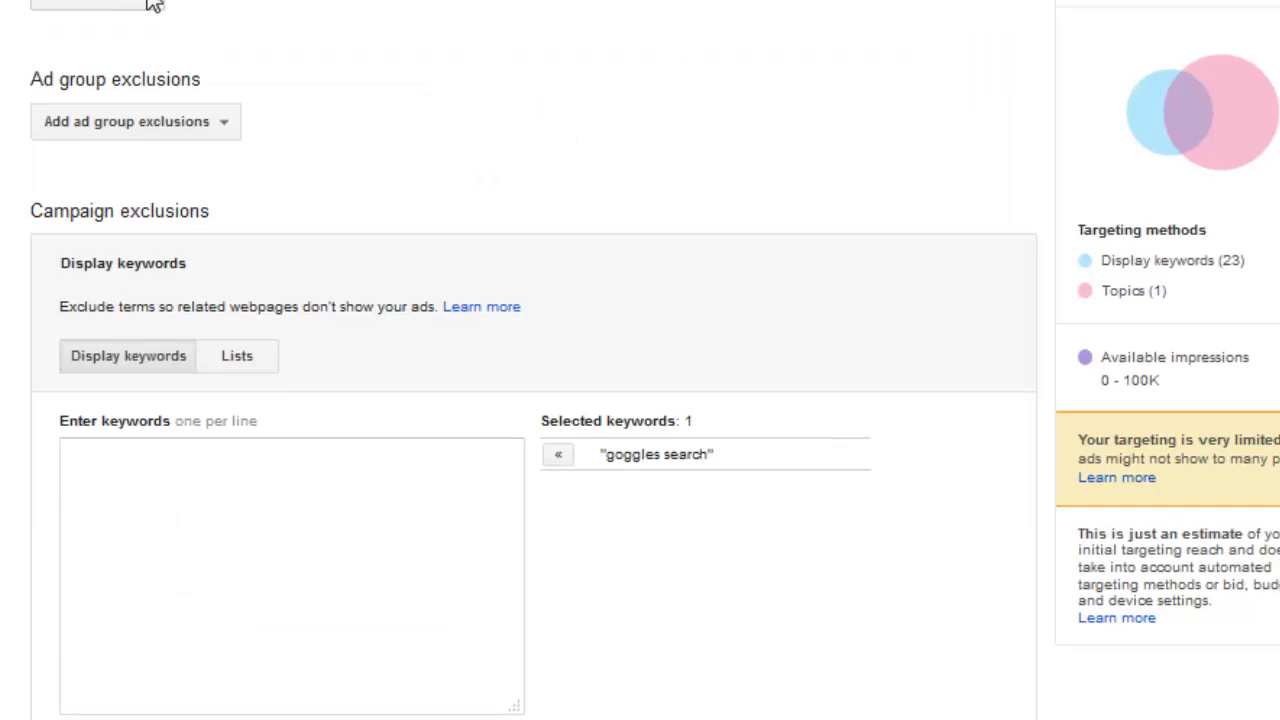
scroll(152, 5, "up", 1)
left_click(150, 36)
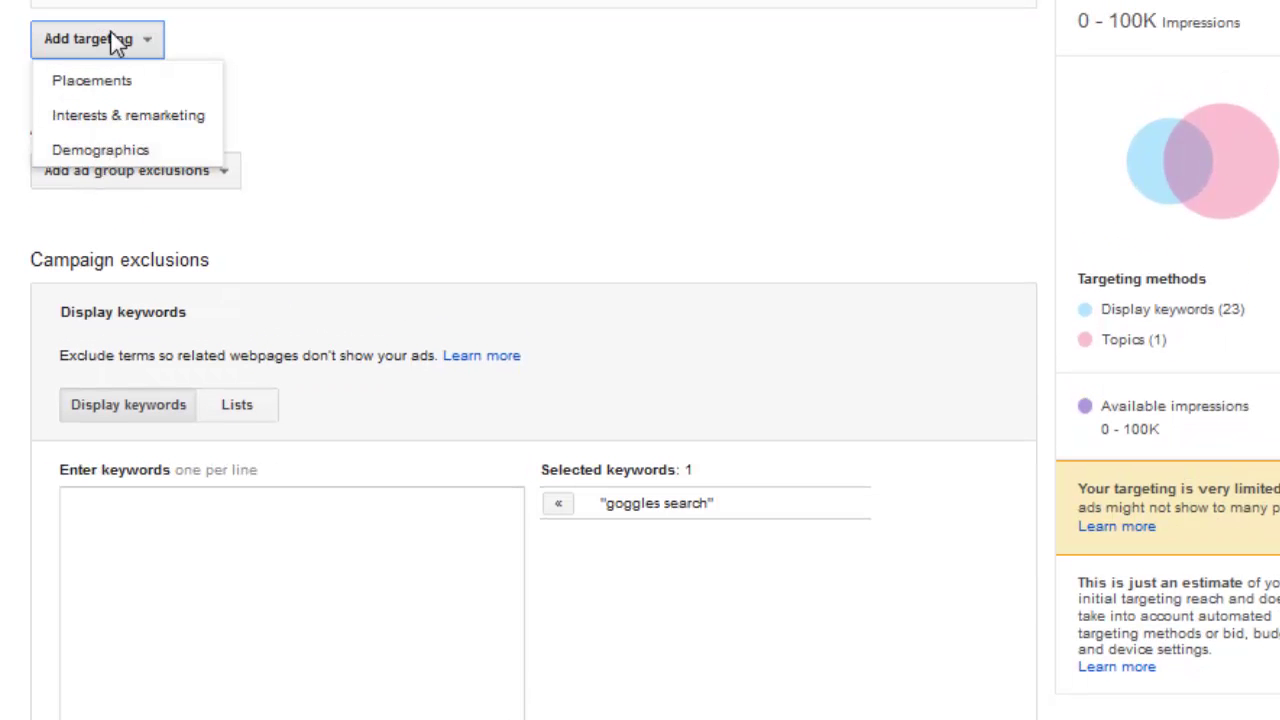
left_click(477, 105)
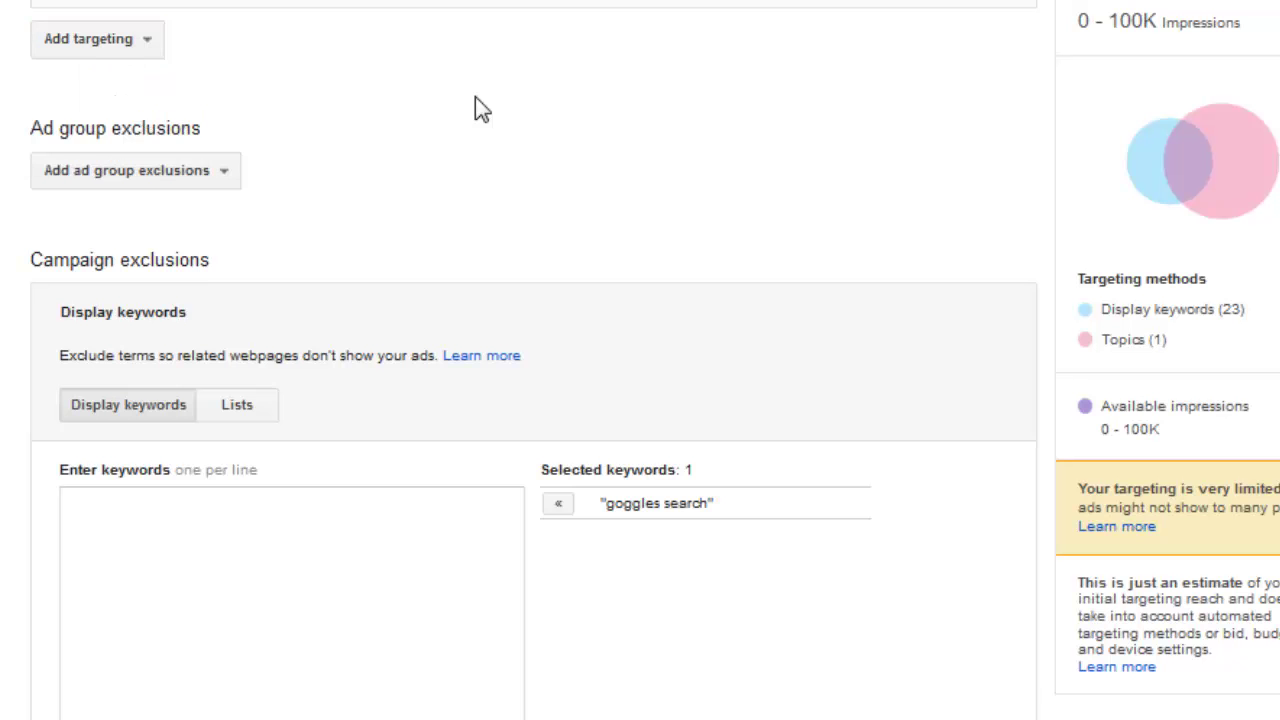
scroll(475, 96, "down", 3)
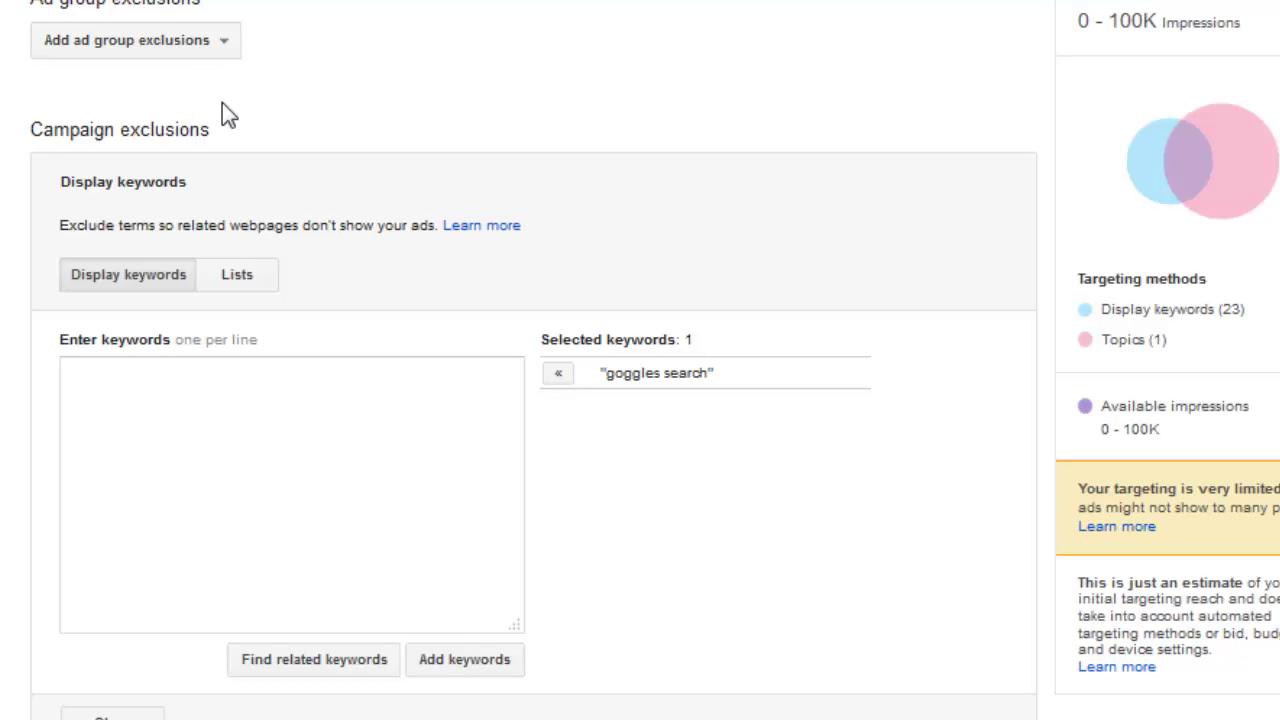
scroll(434, 194, "up", 5)
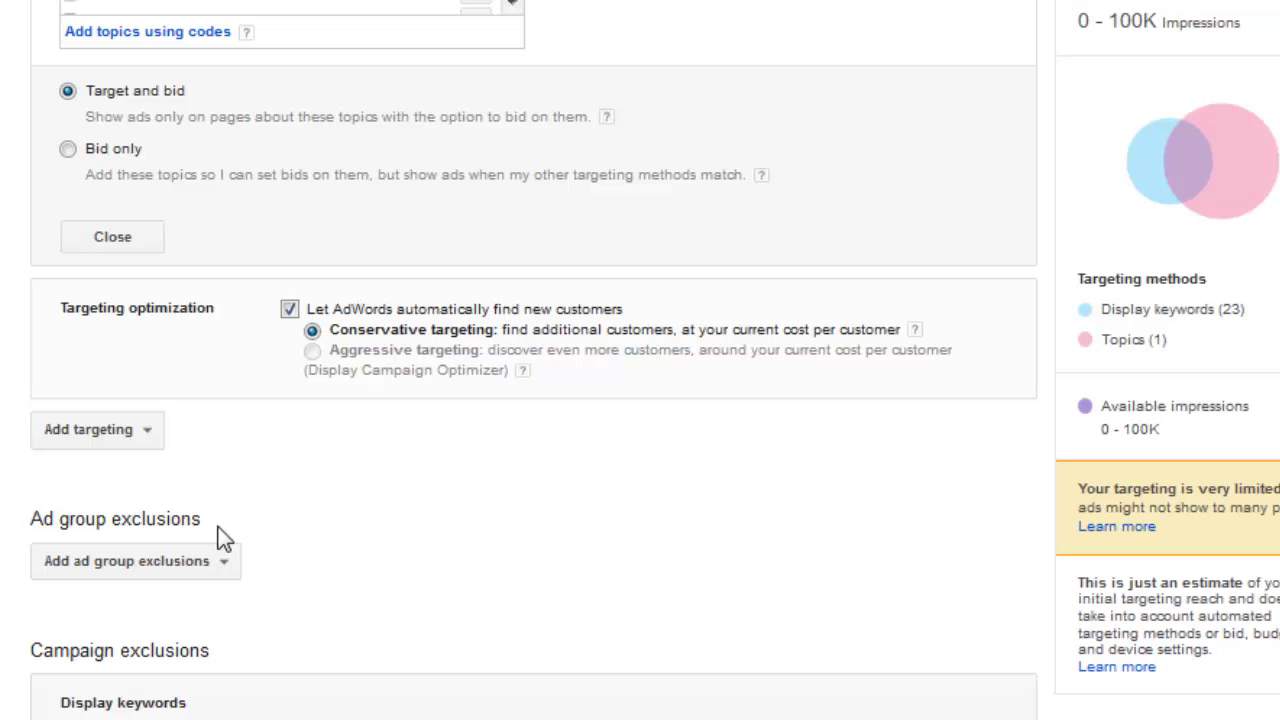
scroll(215, 500, "down", 2)
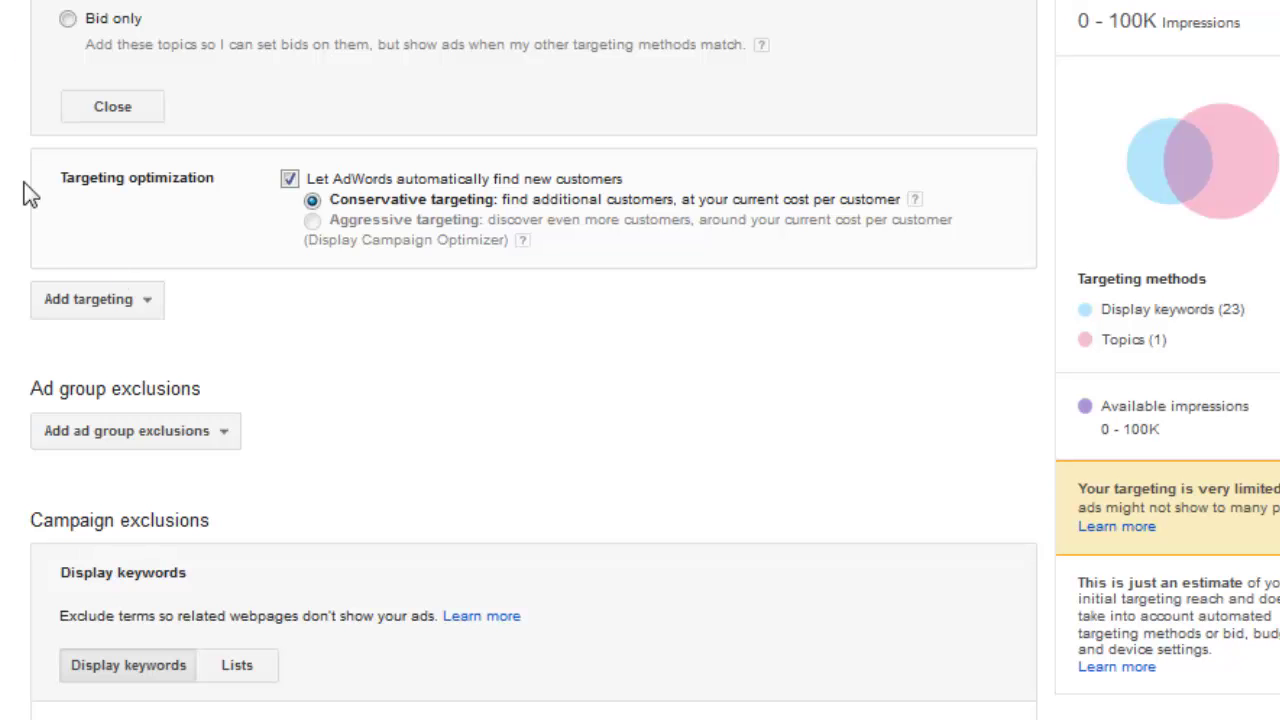
left_click(212, 430)
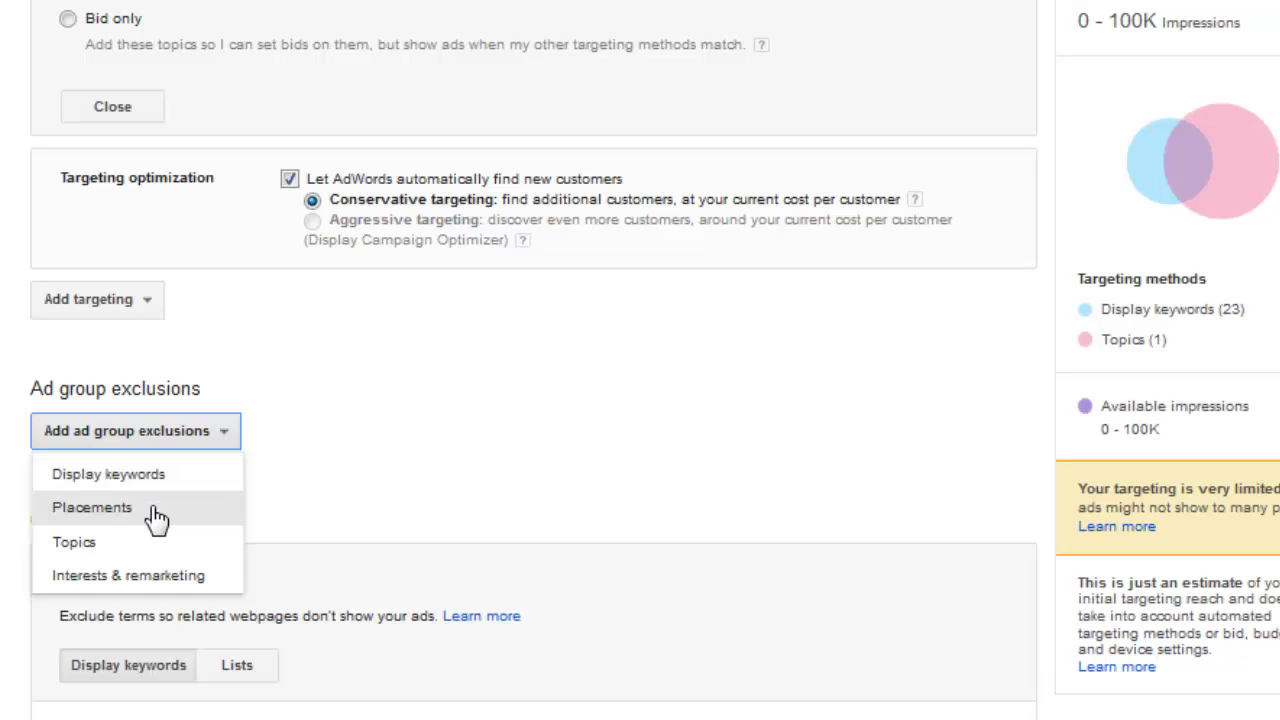
left_click(441, 480)
scroll(441, 480, "down", 4)
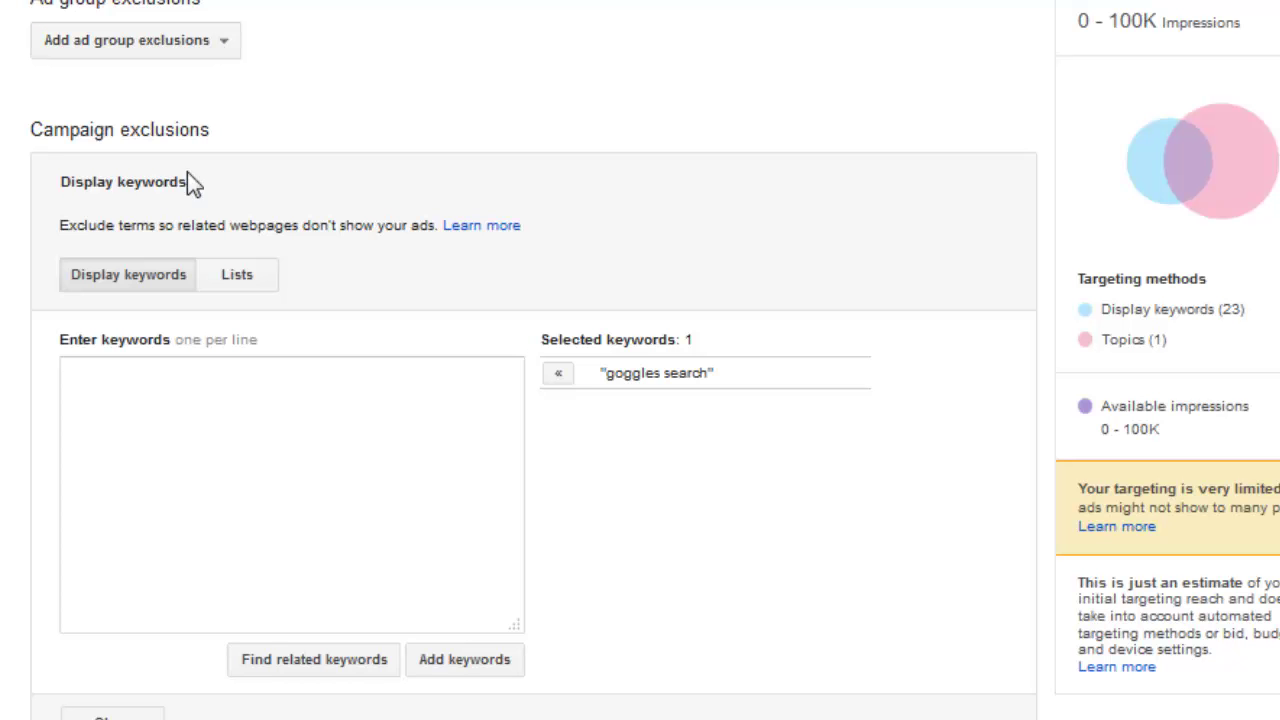
left_click(204, 395)
scroll(129, 269, "down", 3)
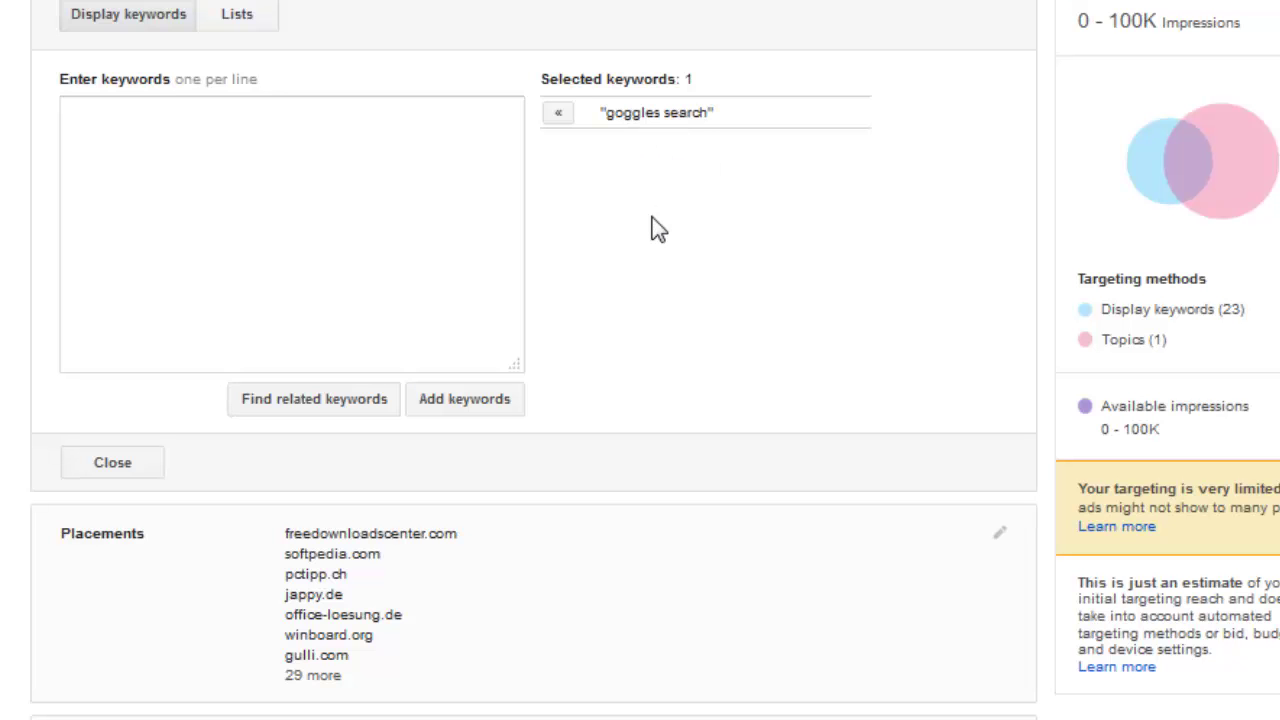
scroll(651, 229, "down", 2)
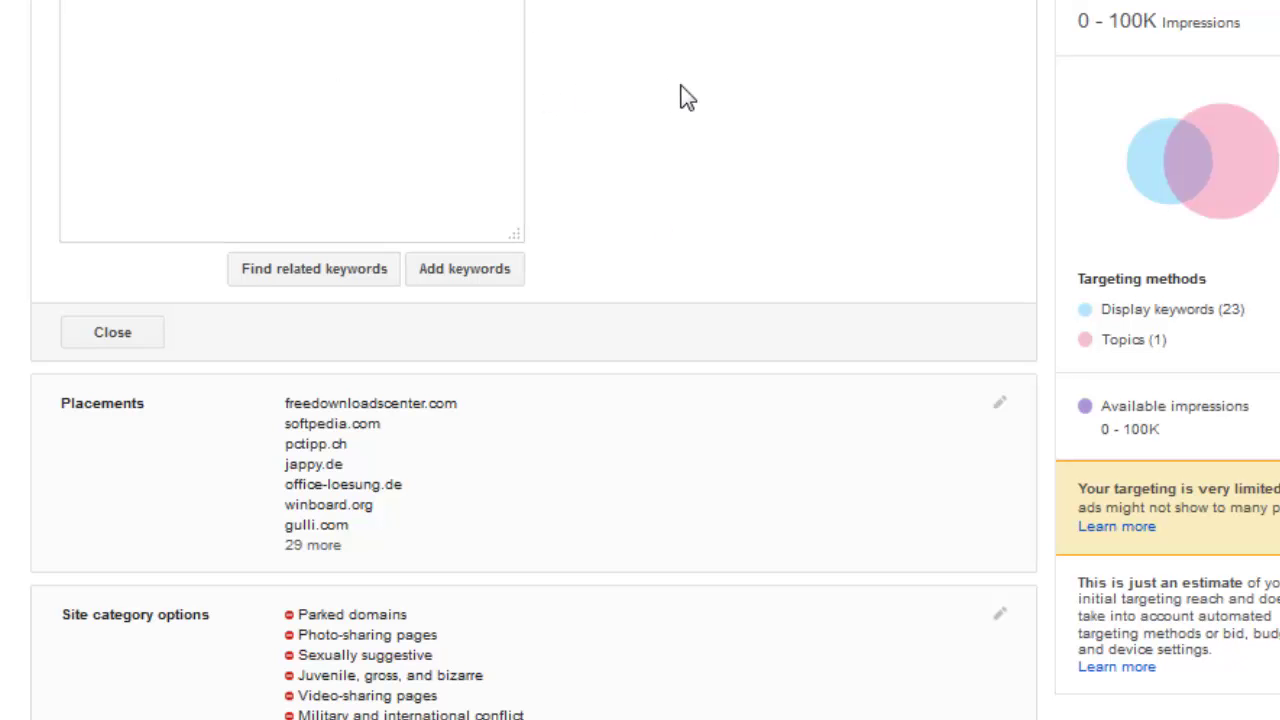
scroll(686, 97, "down", 4)
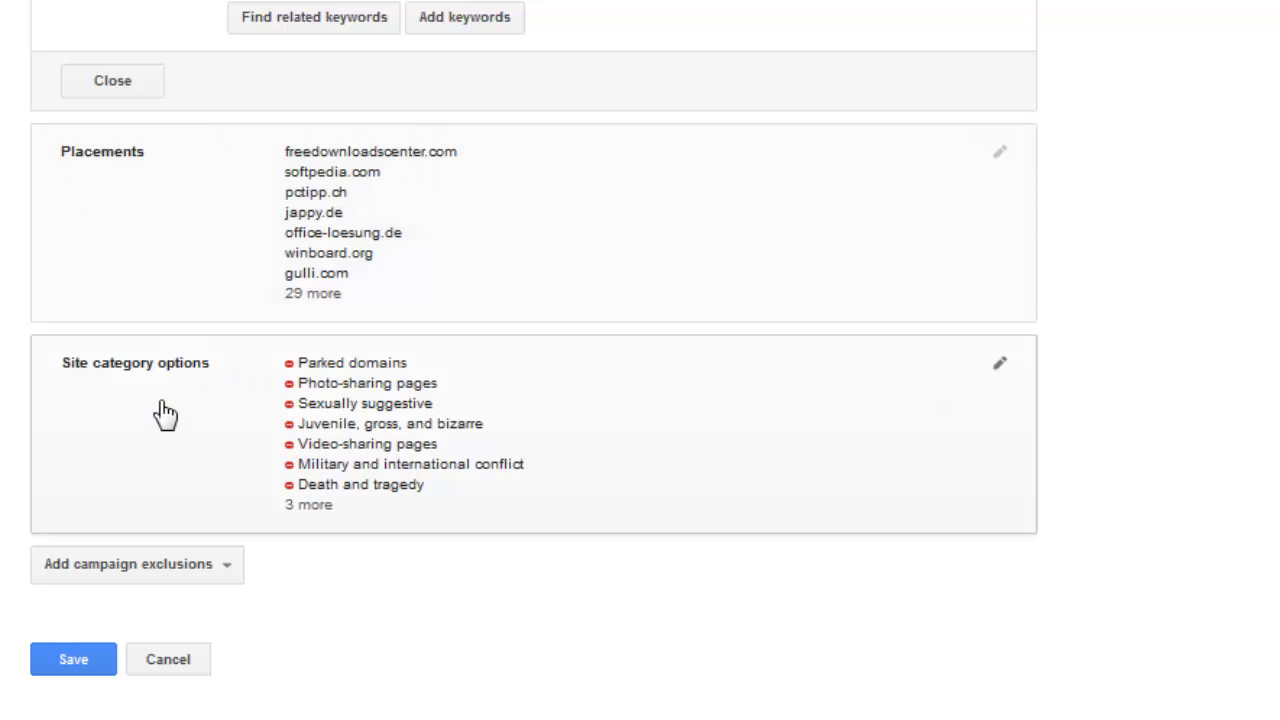
left_click(1001, 366)
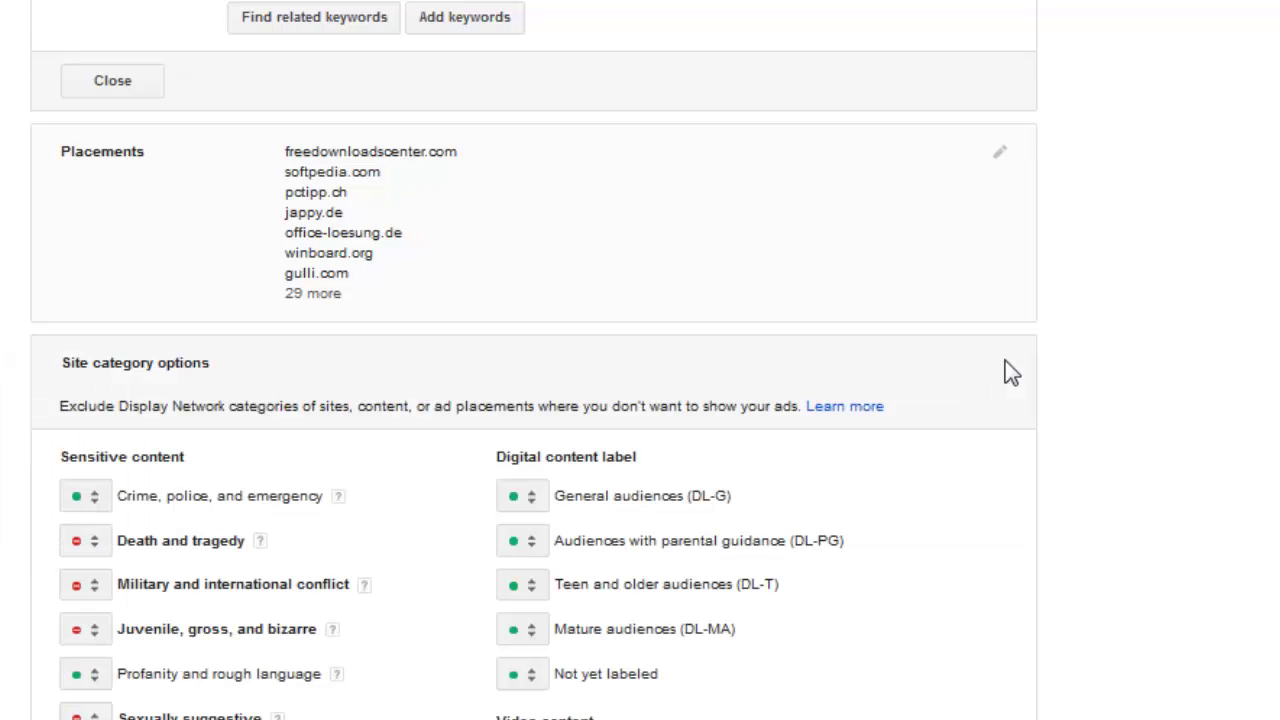
scroll(1018, 450, "down", 4)
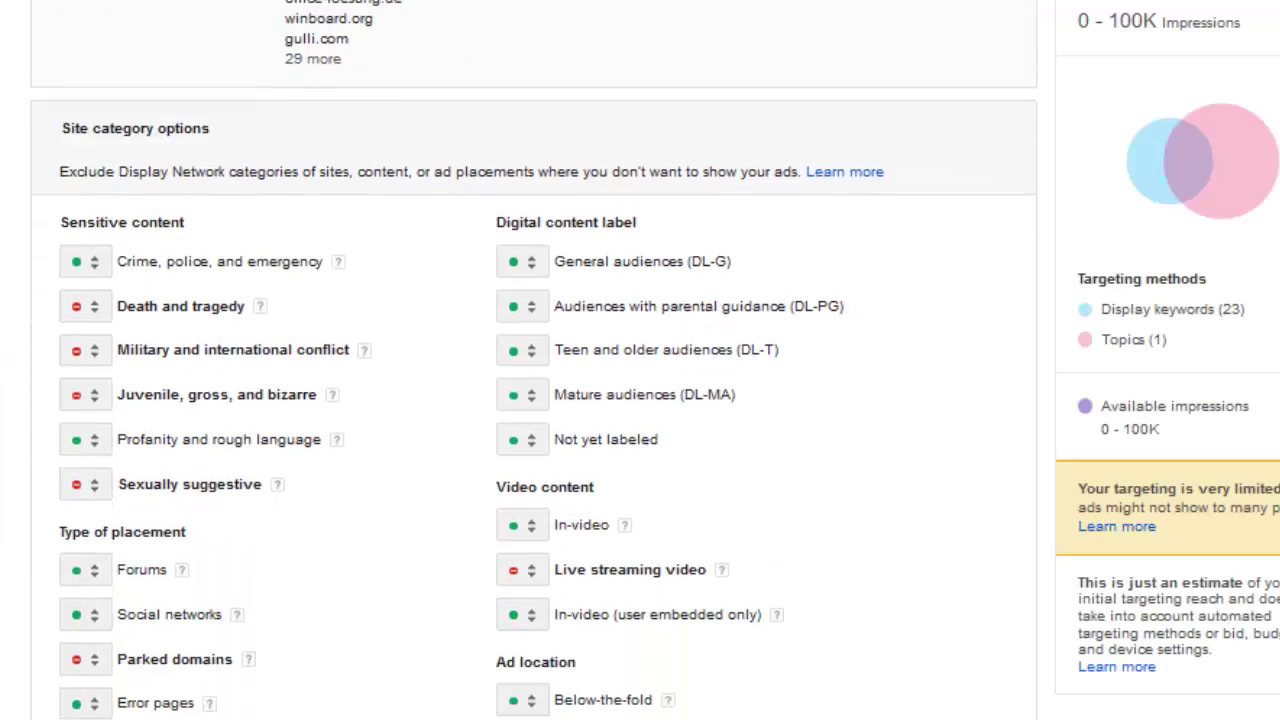
scroll(1018, 450, "down", 1)
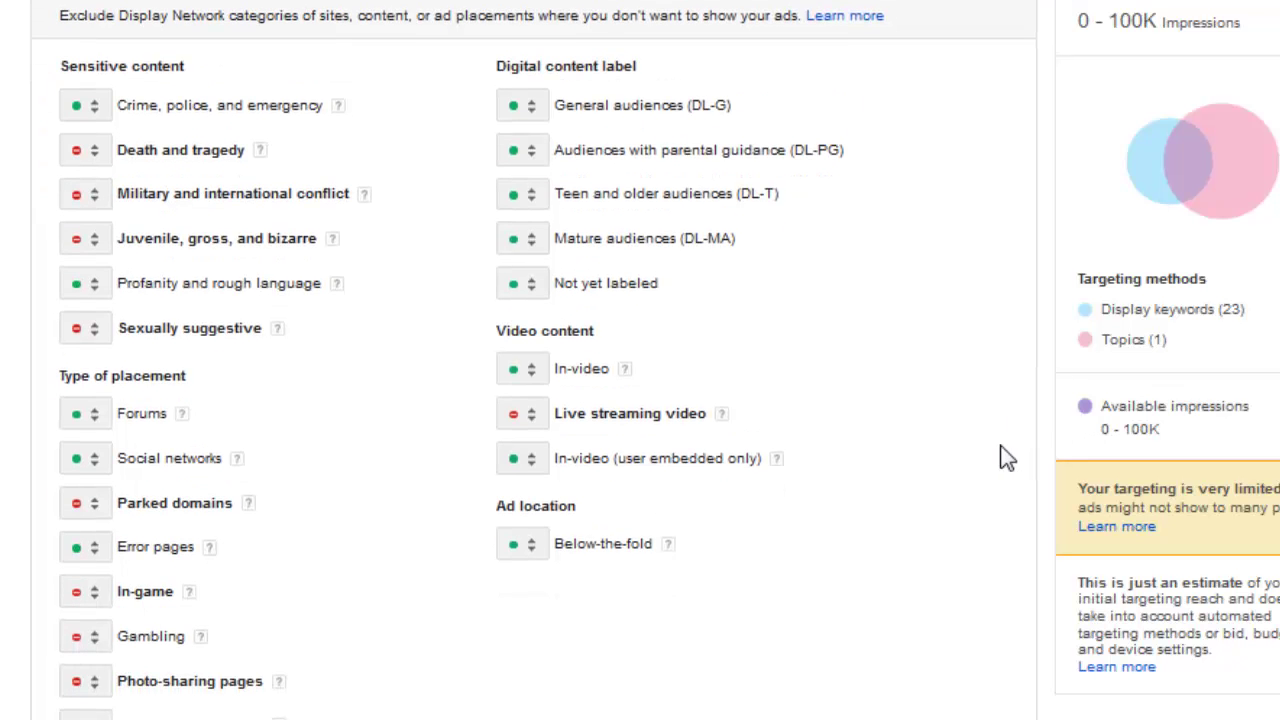
scroll(1006, 457, "down", 3)
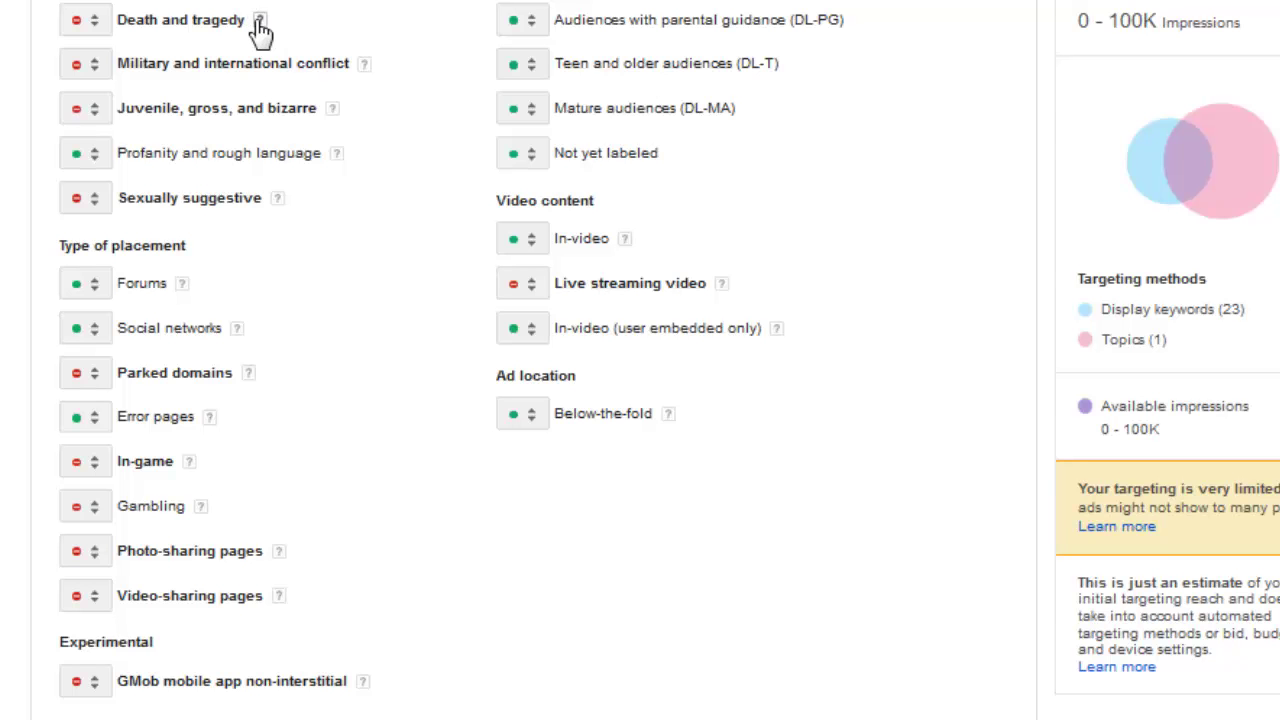
mouse_move(258, 24)
scroll(468, 575, "down", 3)
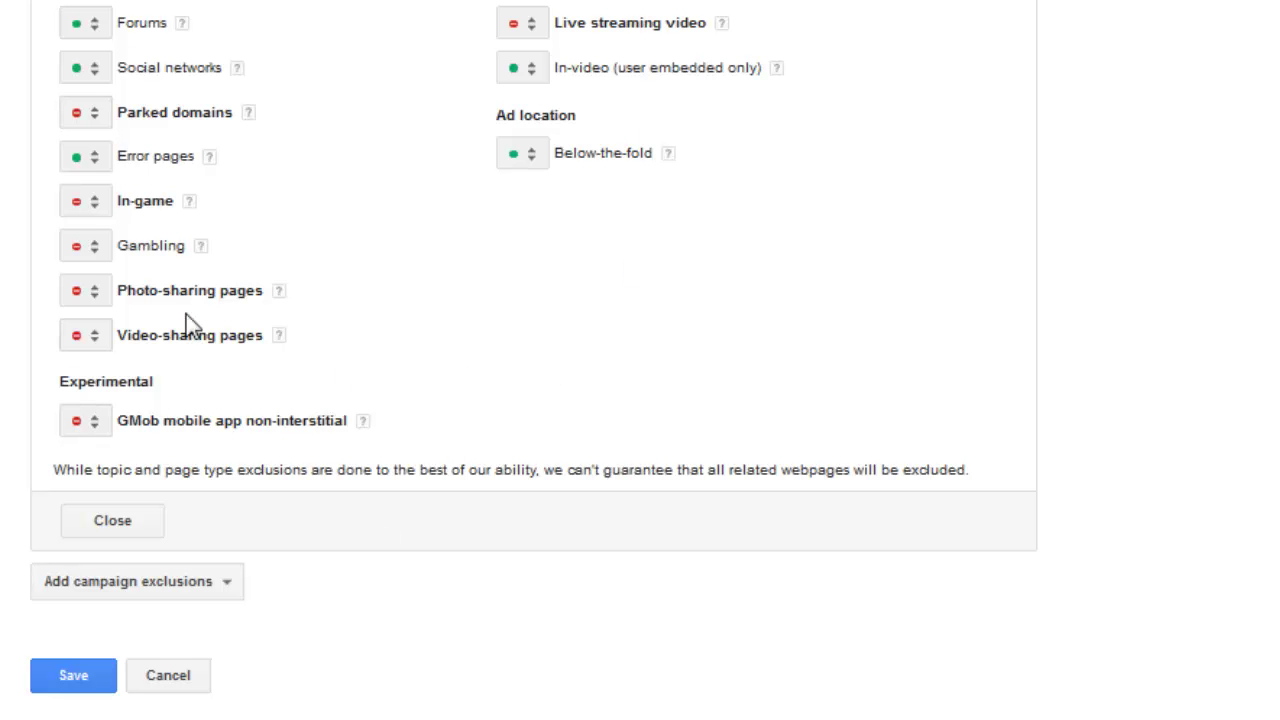
scroll(449, 386, "up", 3)
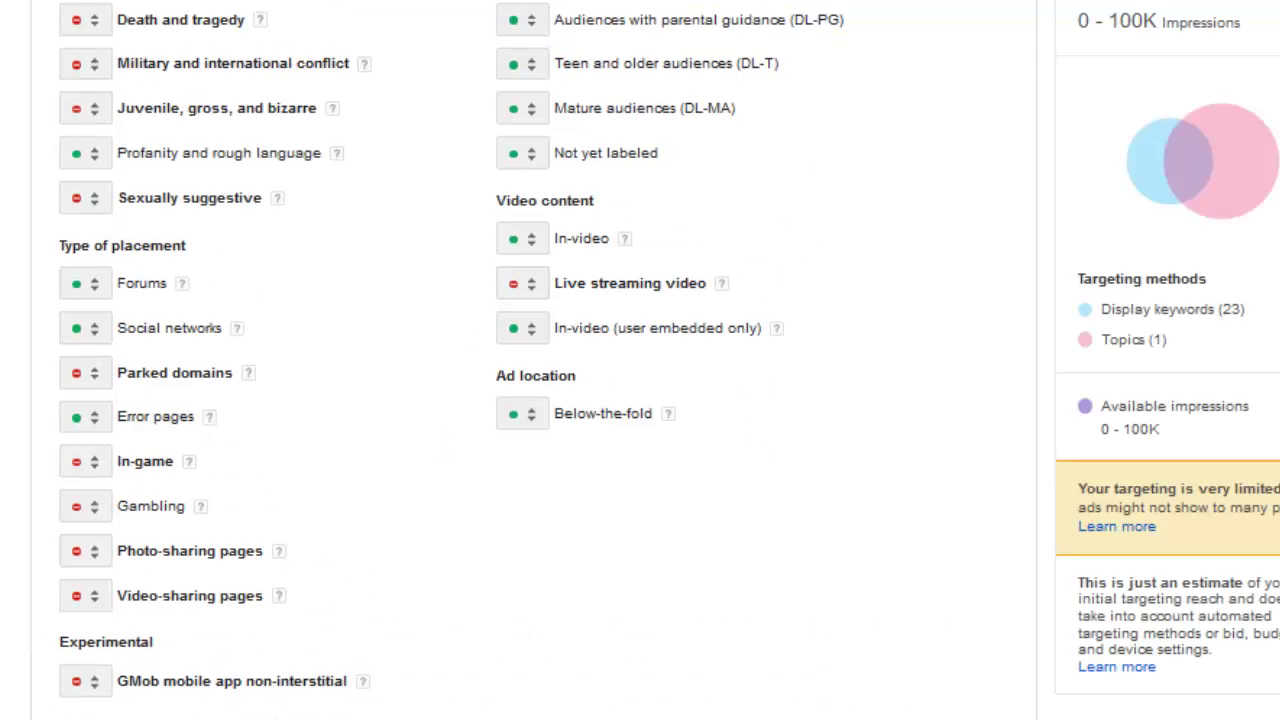
Exit the targeting editor, discarding unsaved changes, back to the Display keywords list.
scroll(286, 157, "up", 10)
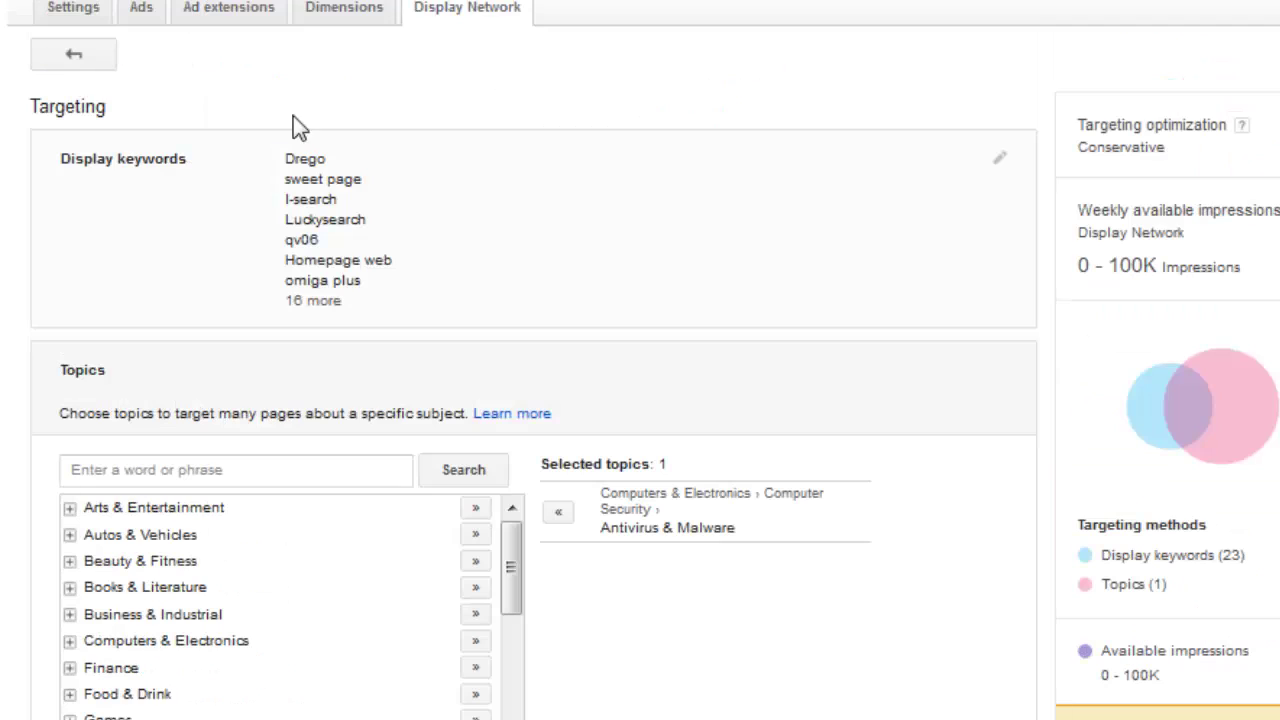
left_click(50, 61)
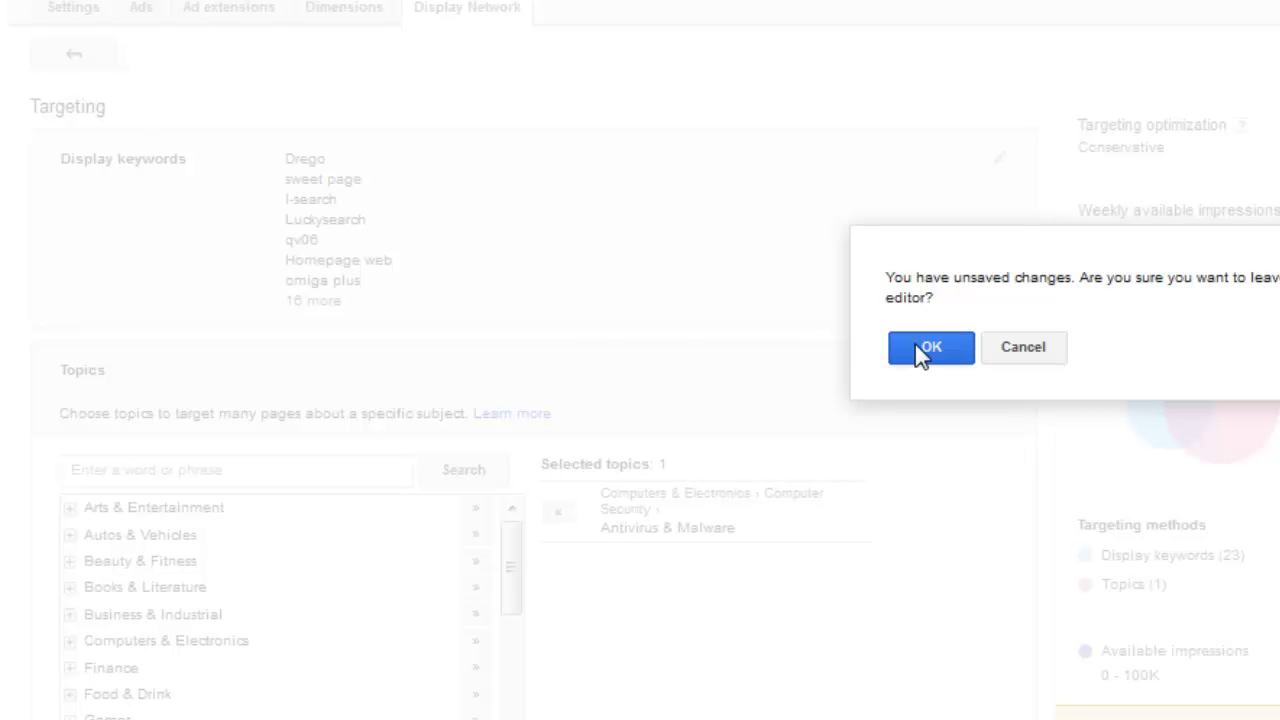
key("Return")
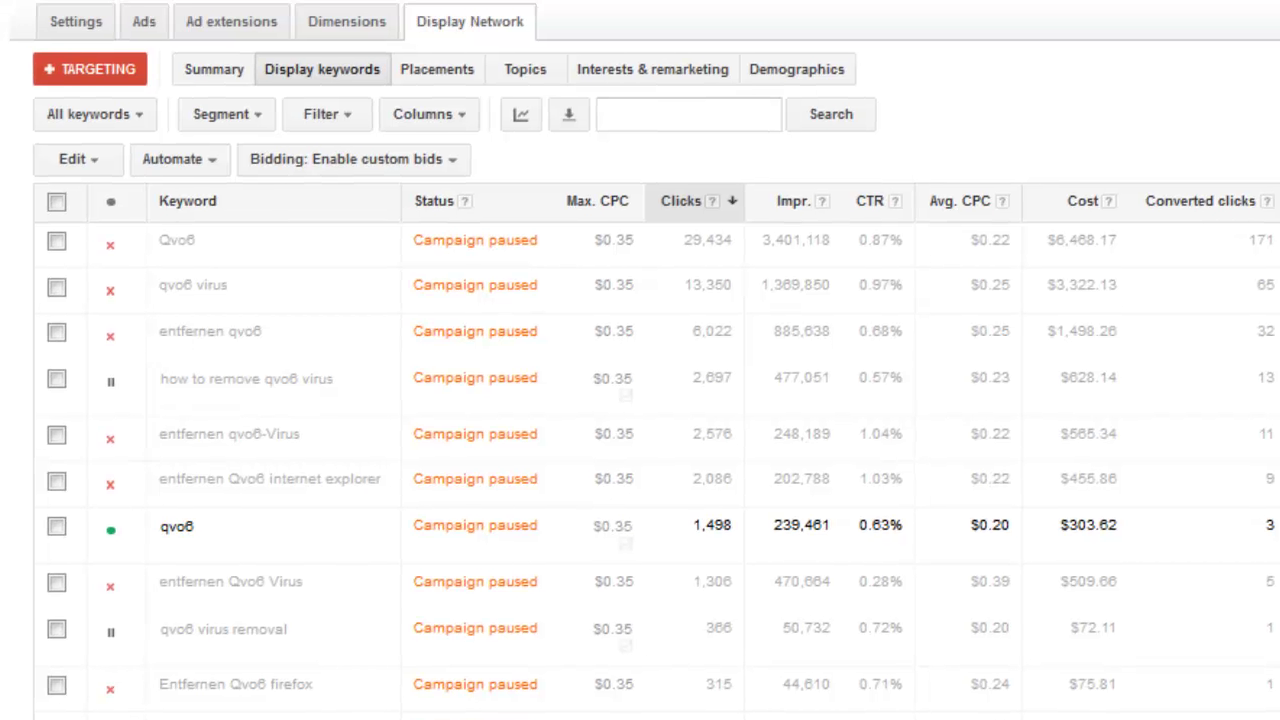
Copy the Delta-Search ad group from the RV-DE-Display campaign's ad group list.
scroll(300, 200, "up", 3)
left_click(270, 12)
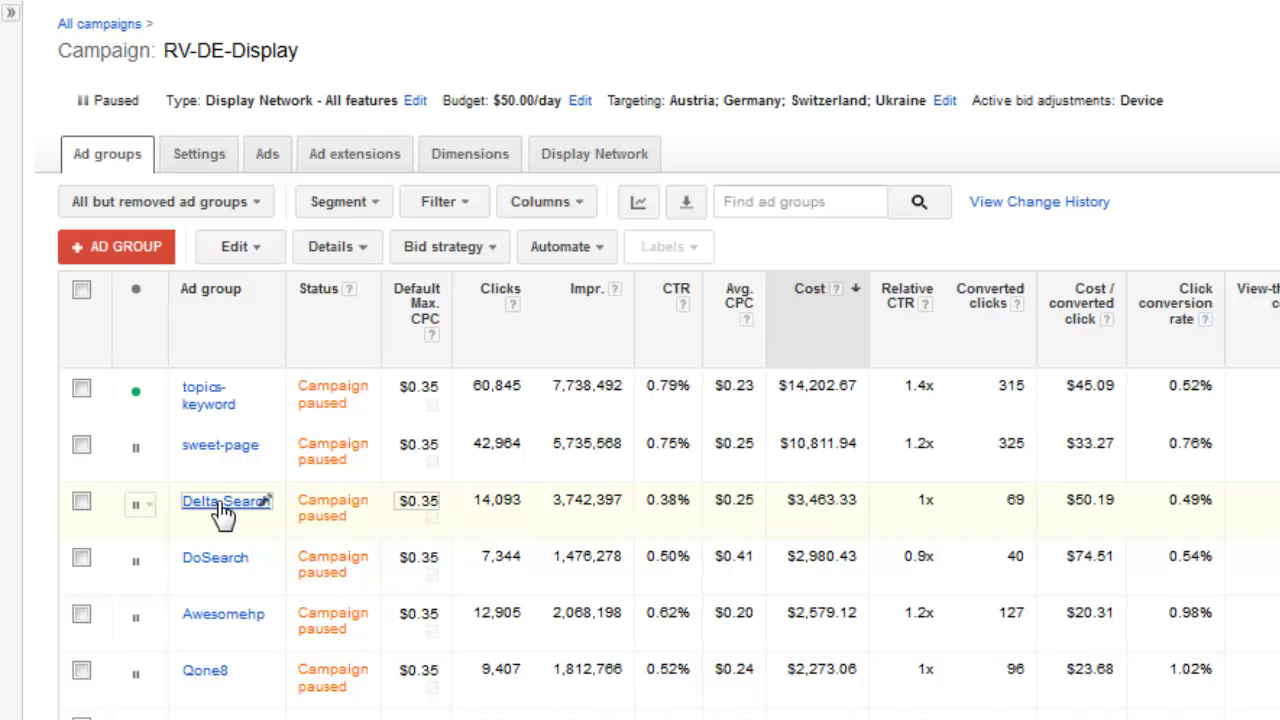
left_click(81, 501)
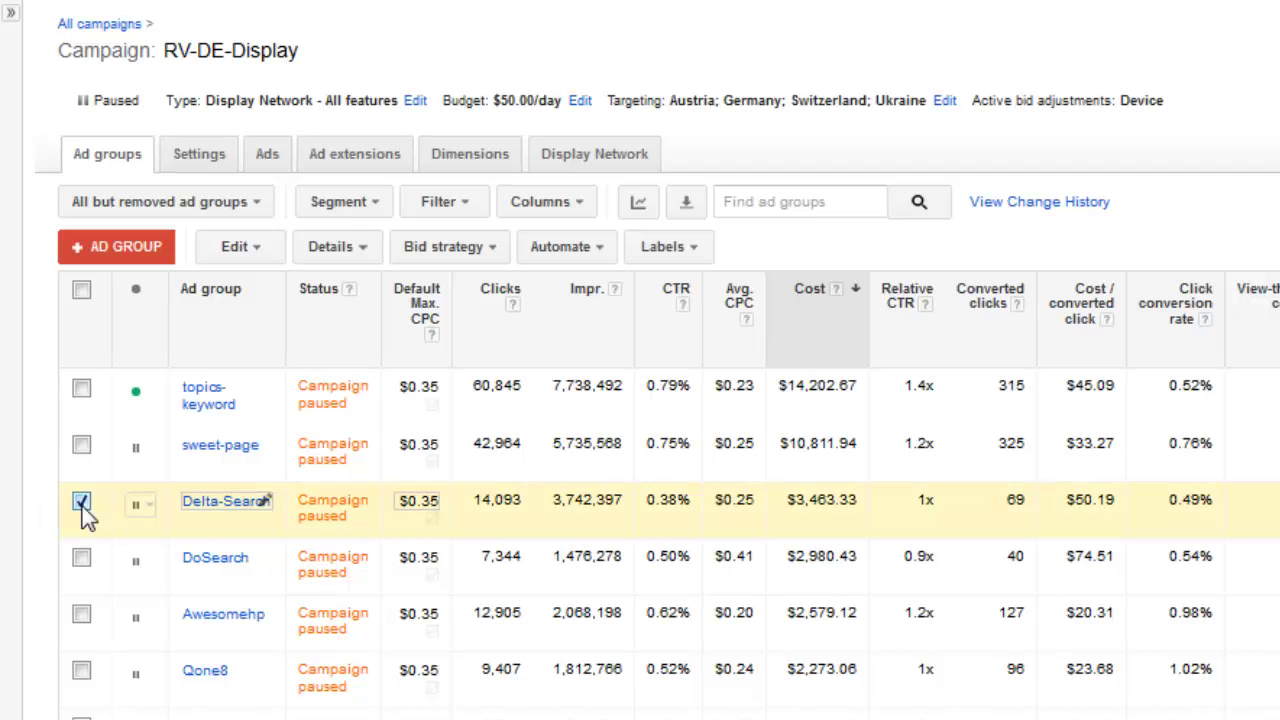
left_click(240, 248)
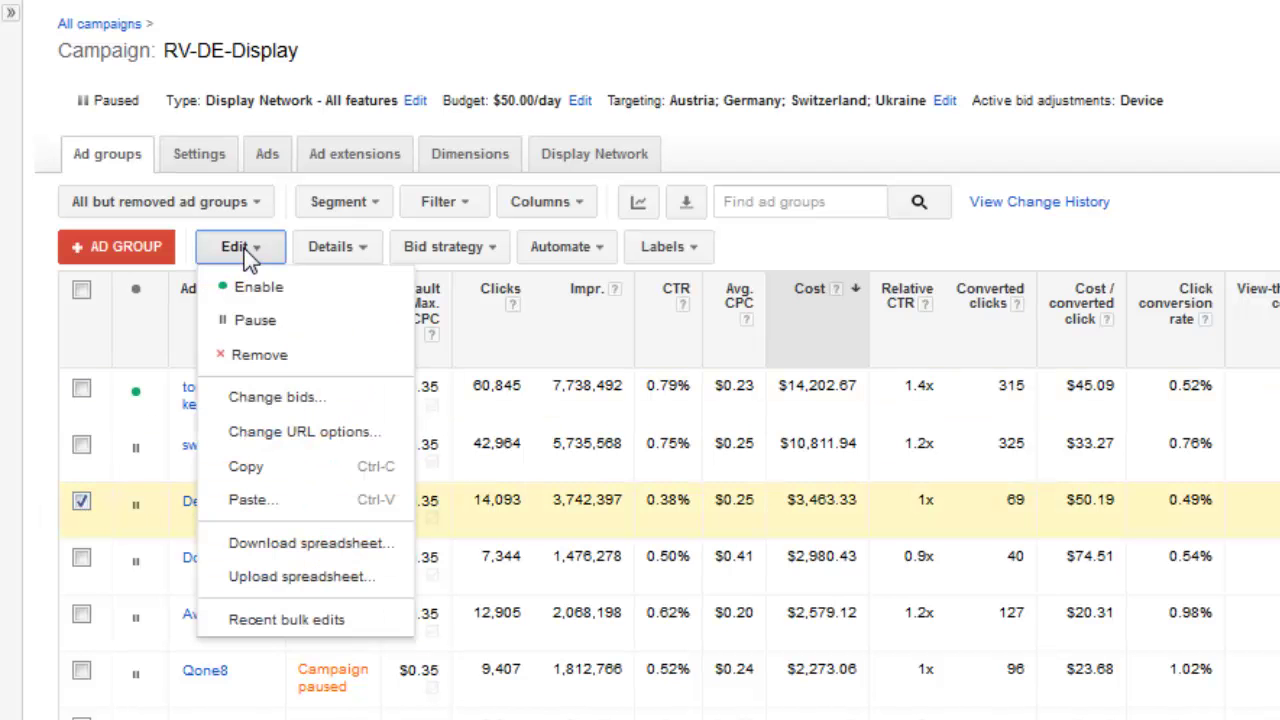
left_click(298, 466)
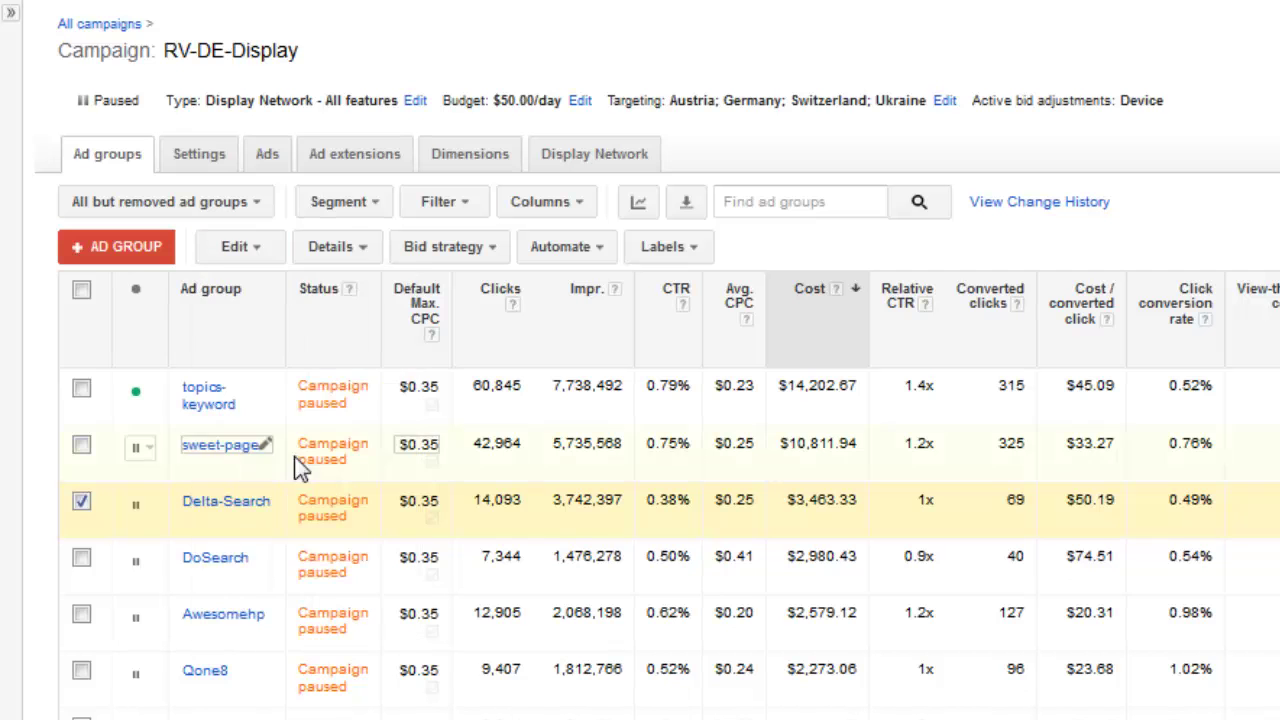
left_click(254, 248)
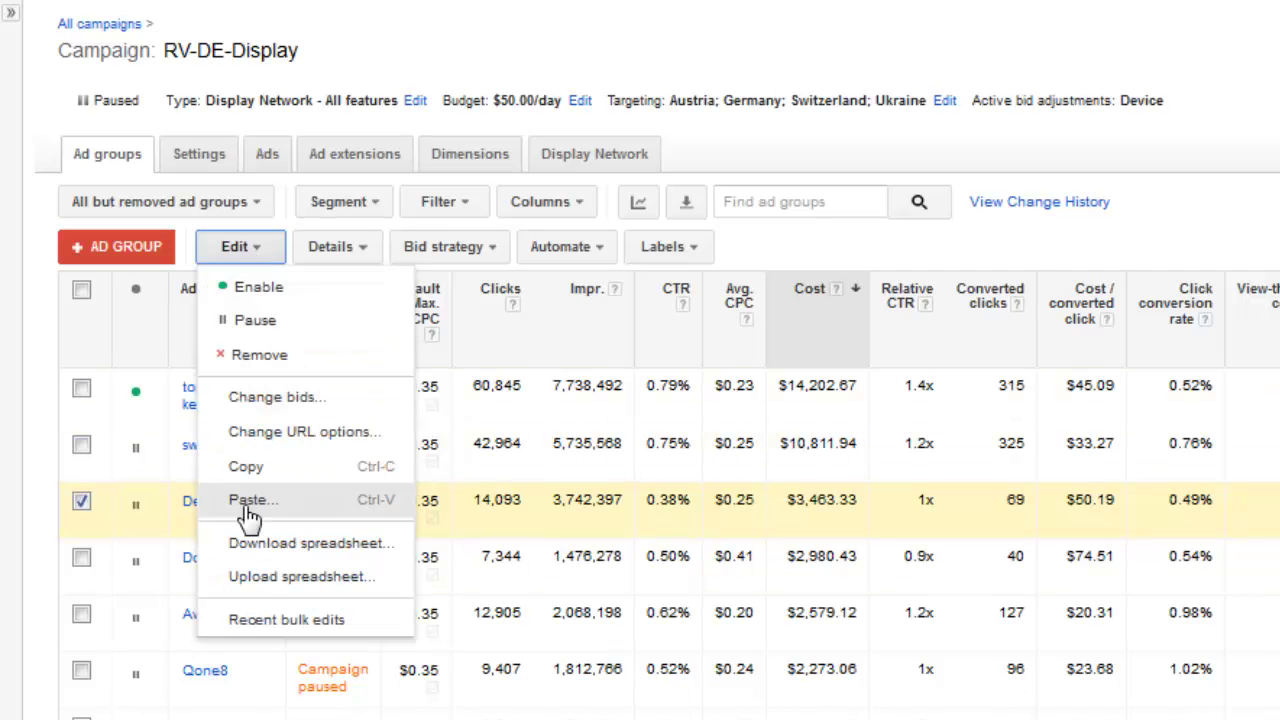
left_click(1216, 250)
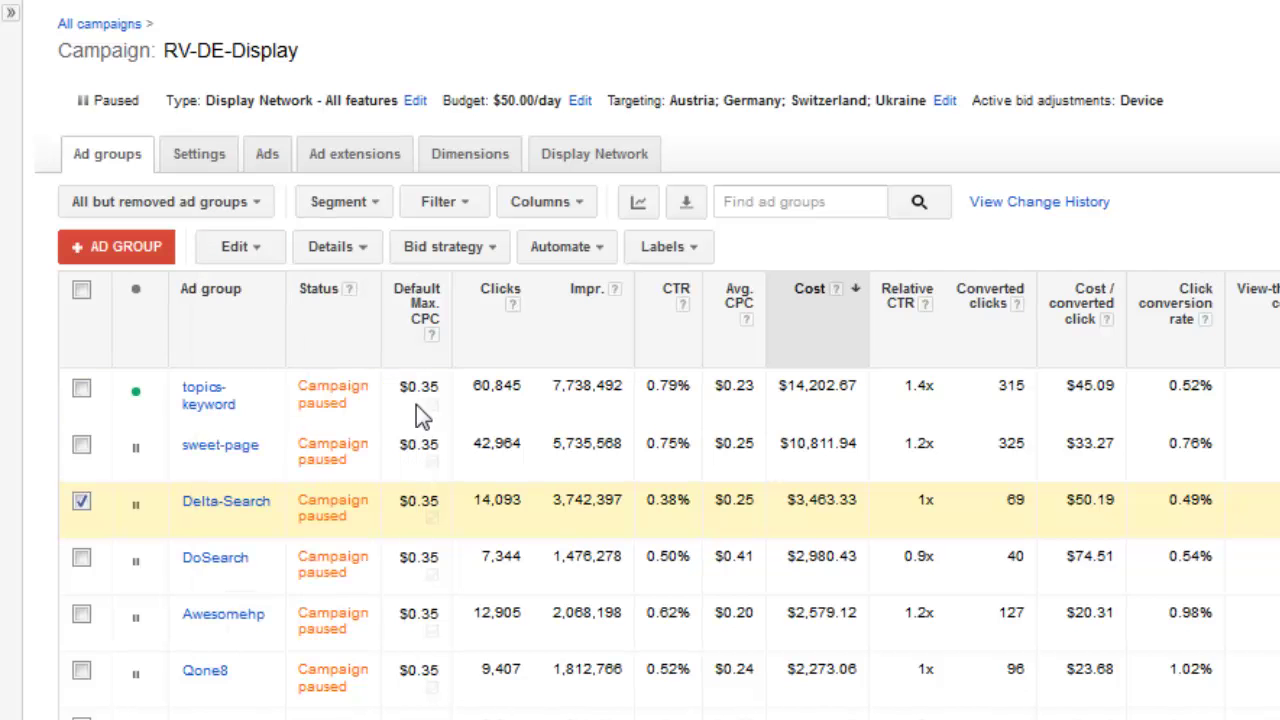
scroll(300, 680, "down", 5)
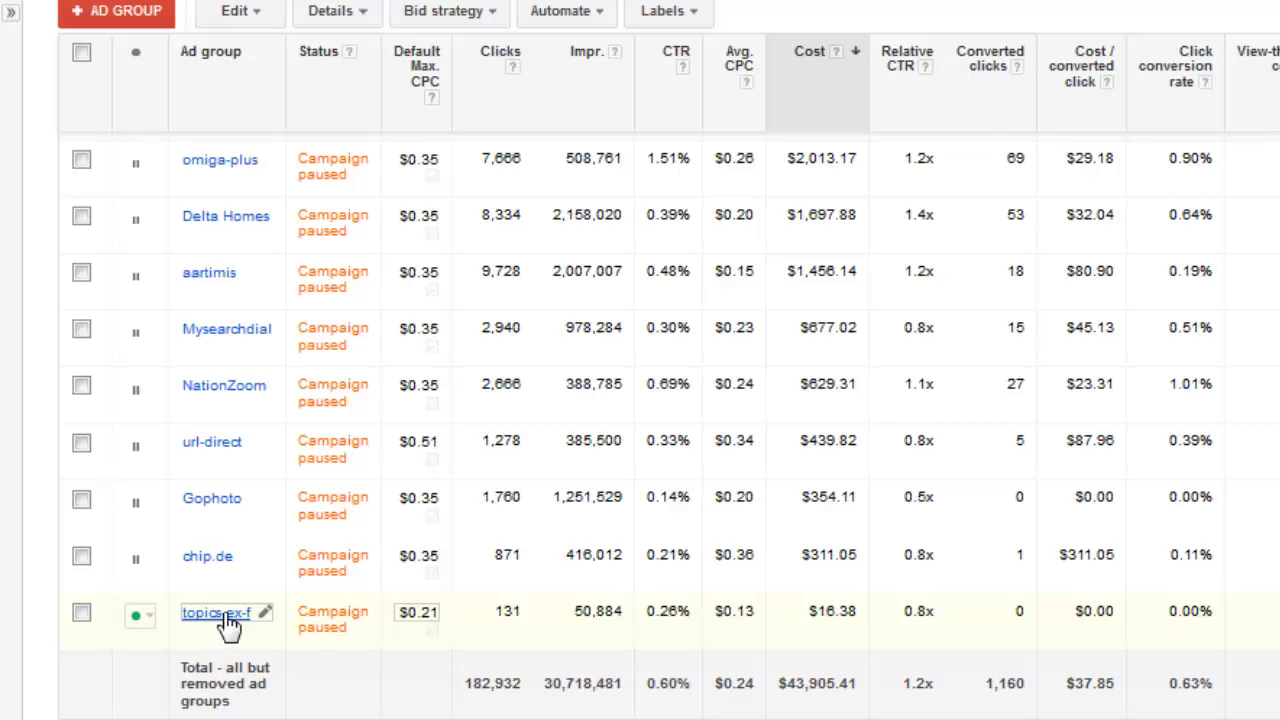
Open the topics-ex-f ad group's Display Network targeting in the Targeting editor.
left_click(226, 616)
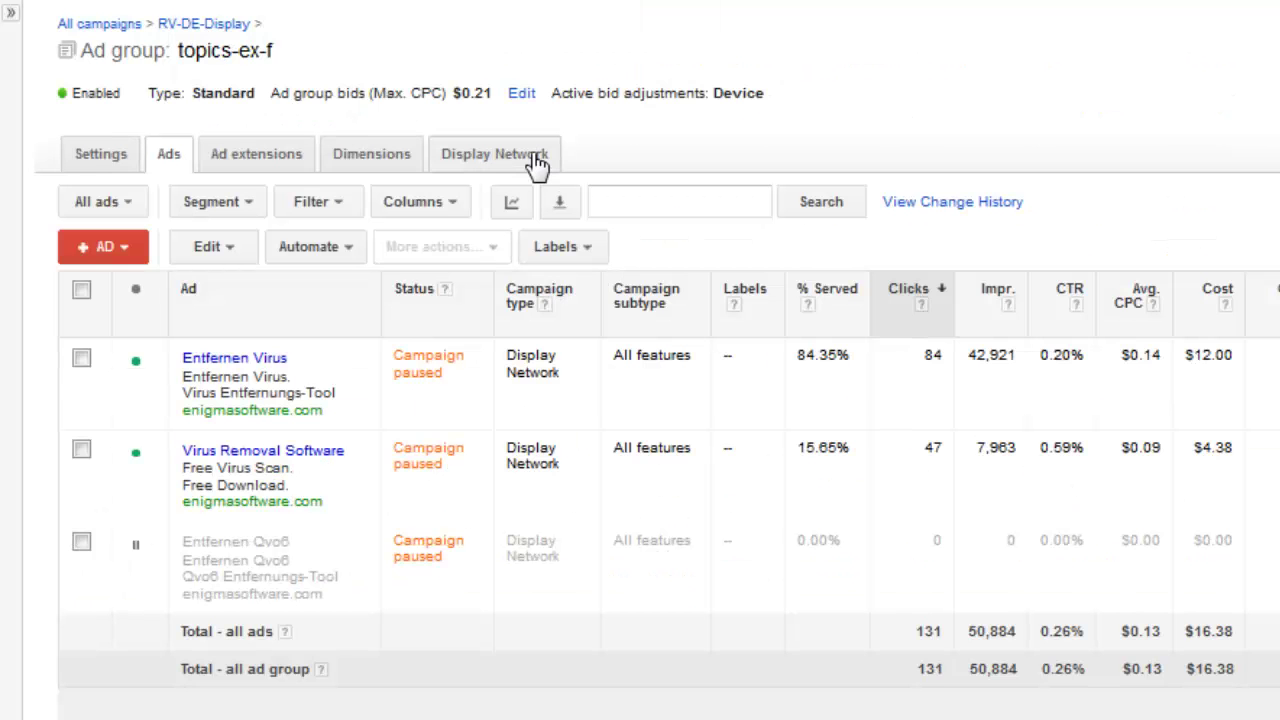
left_click(538, 162)
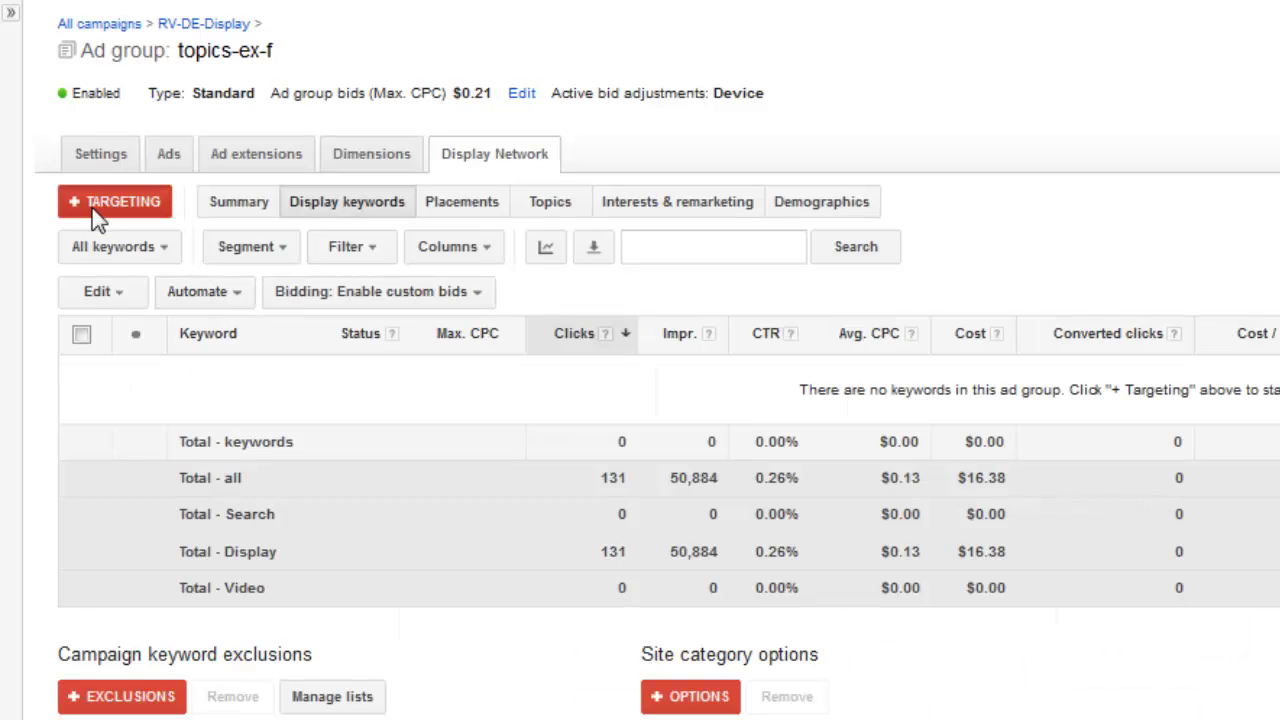
left_click(97, 215)
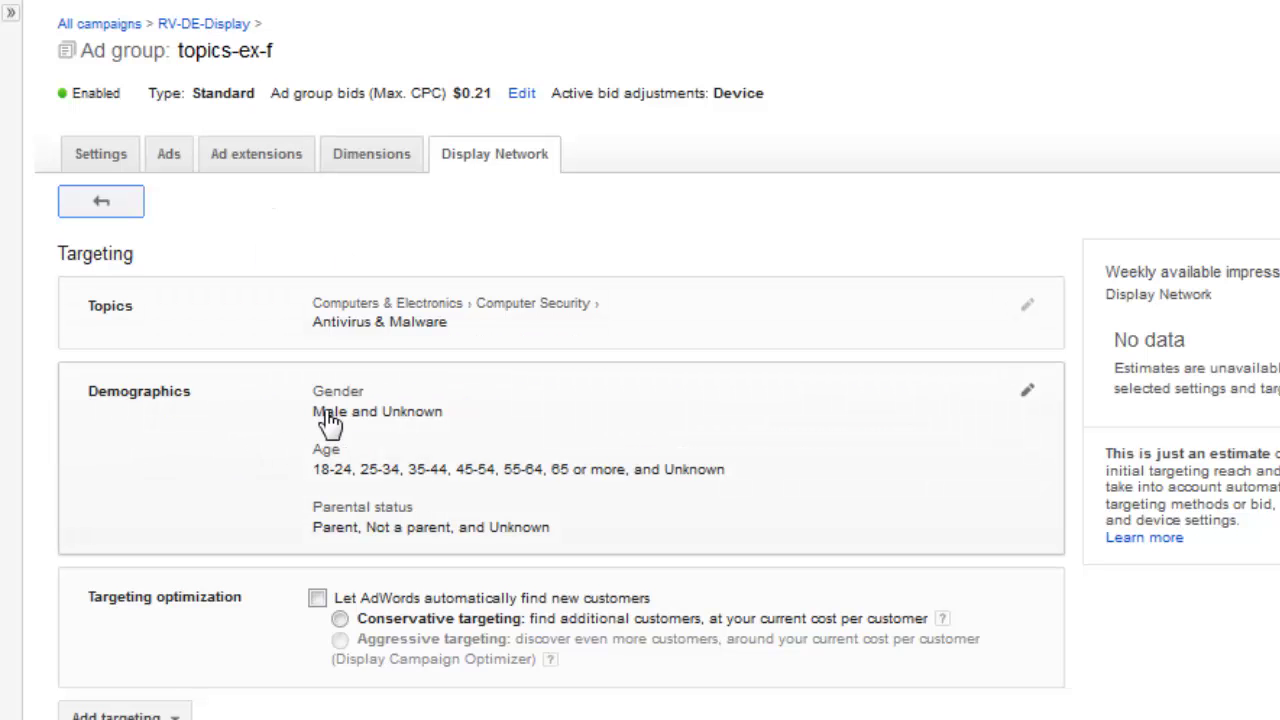
Target Female and Unknown genders and rename the ad group from topics-ex-f to topics-ex-m.
left_click(1026, 391)
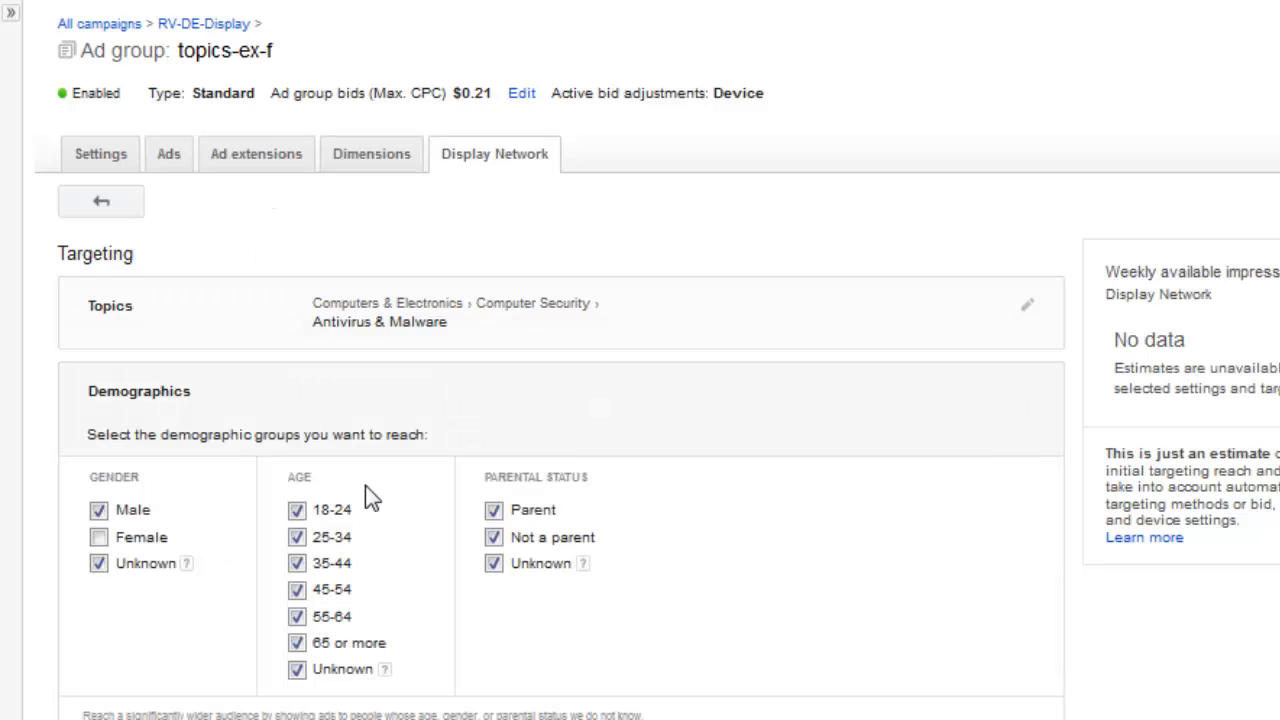
left_click(99, 538)
left_click(267, 60)
key("End")
key("BackSpace")
type("m")
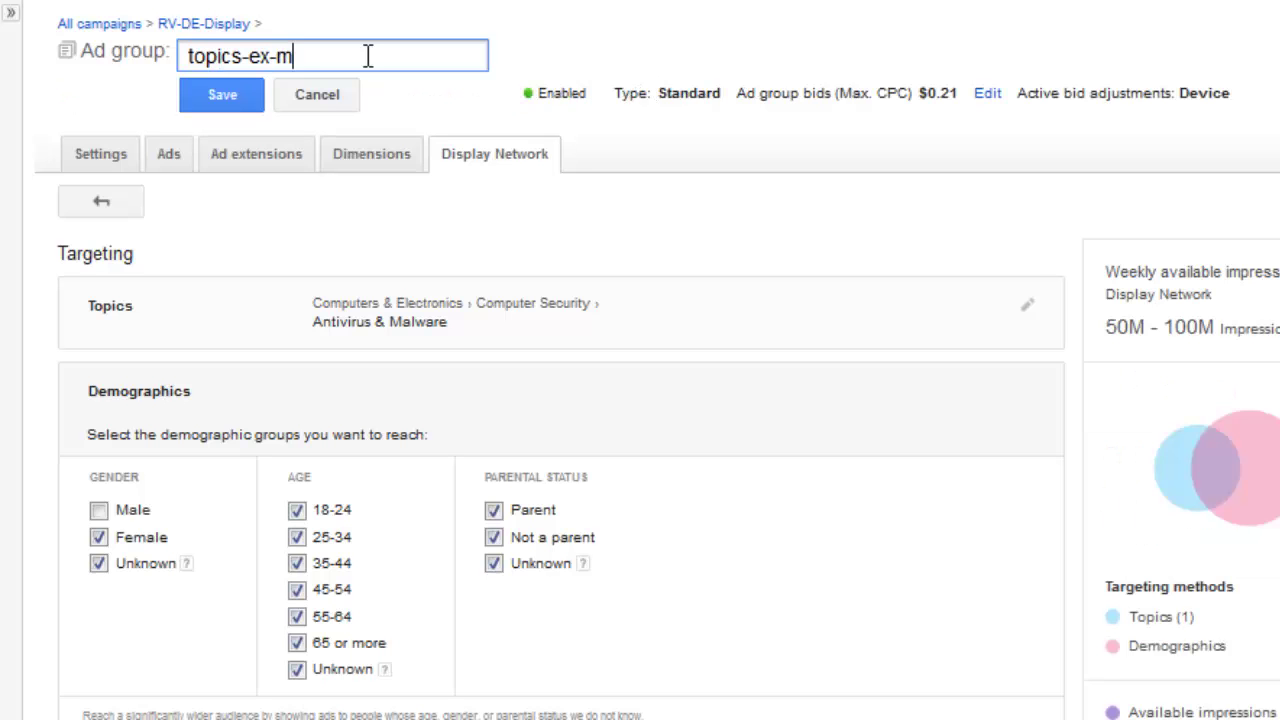
left_click(246, 106)
left_click(222, 98)
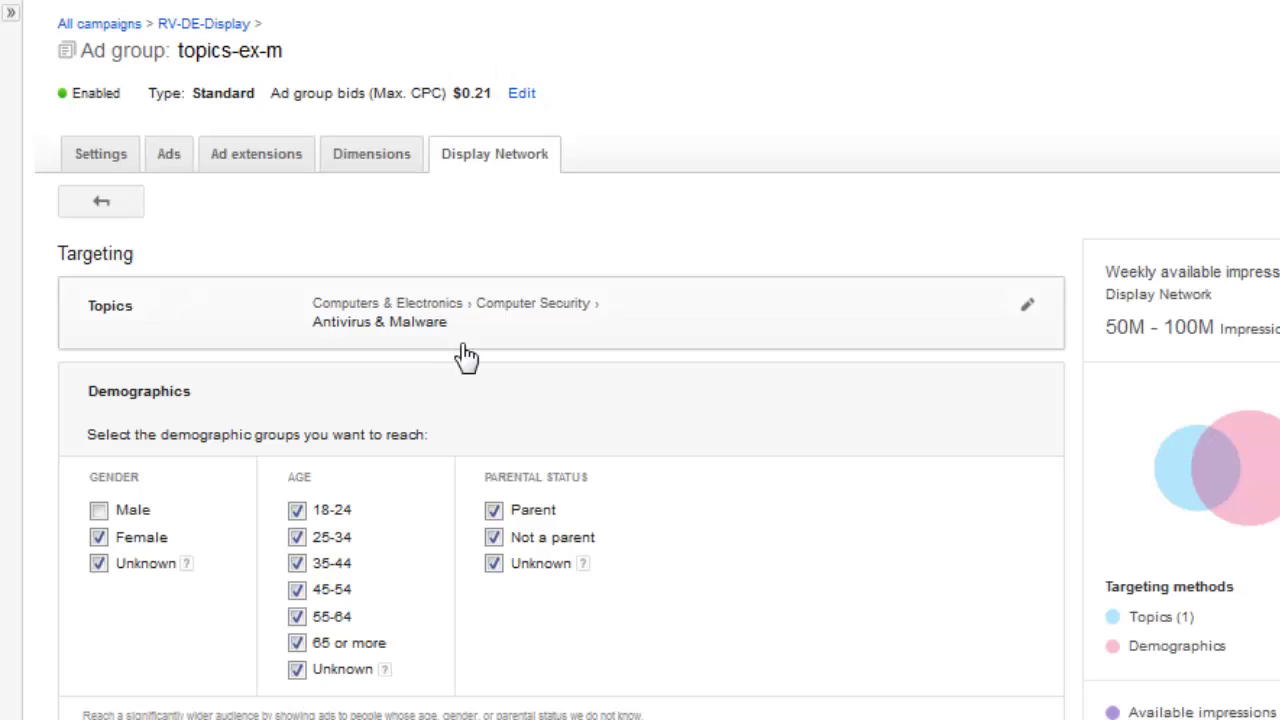